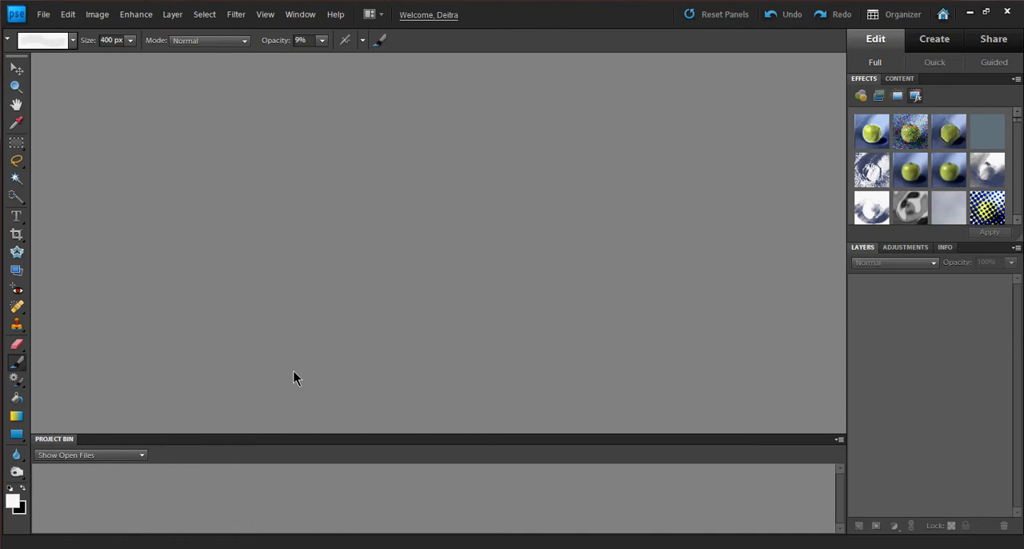
Open the photo DSC_1632 from the Tutorial Images folder.
left_click(42, 15)
left_click(66, 39)
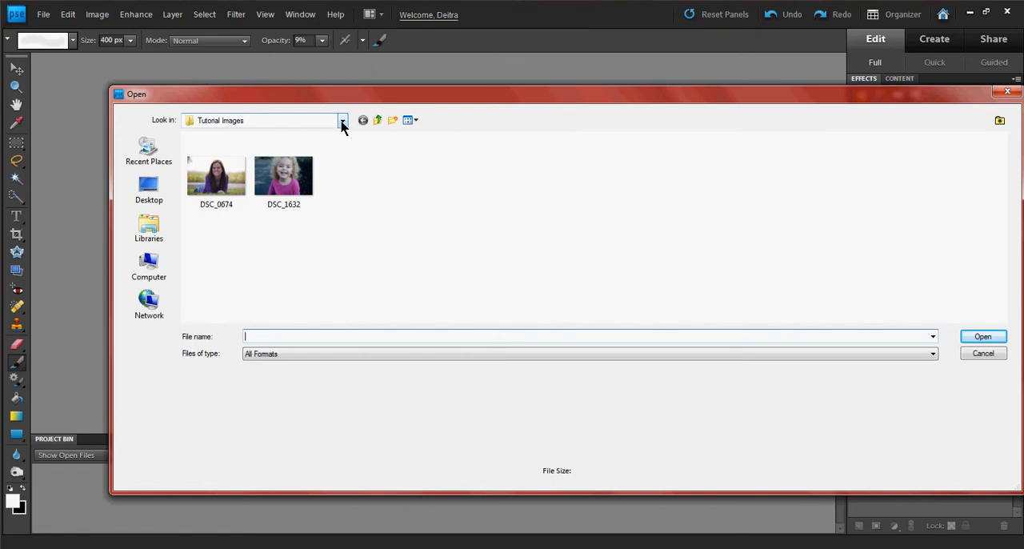
left_click(303, 200)
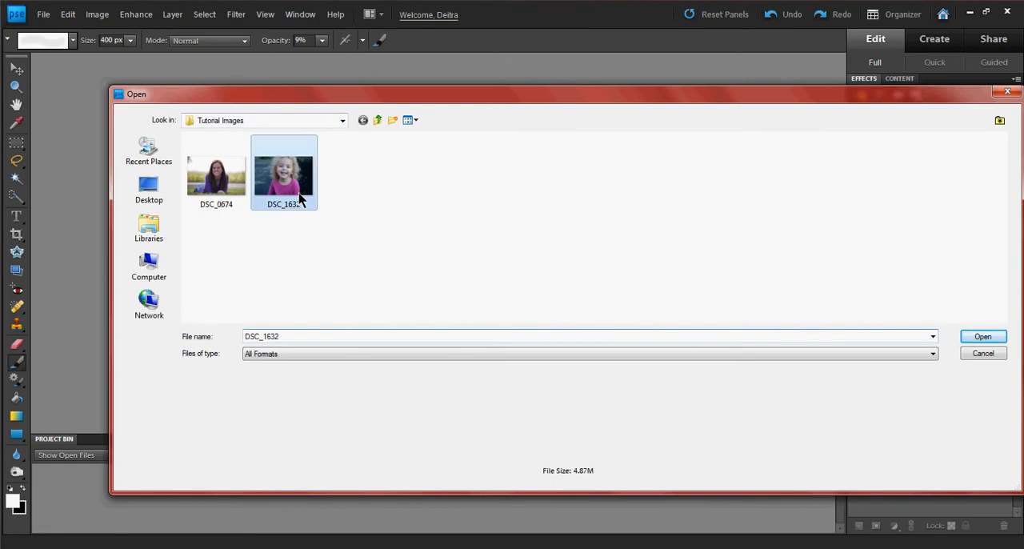
left_click(979, 336)
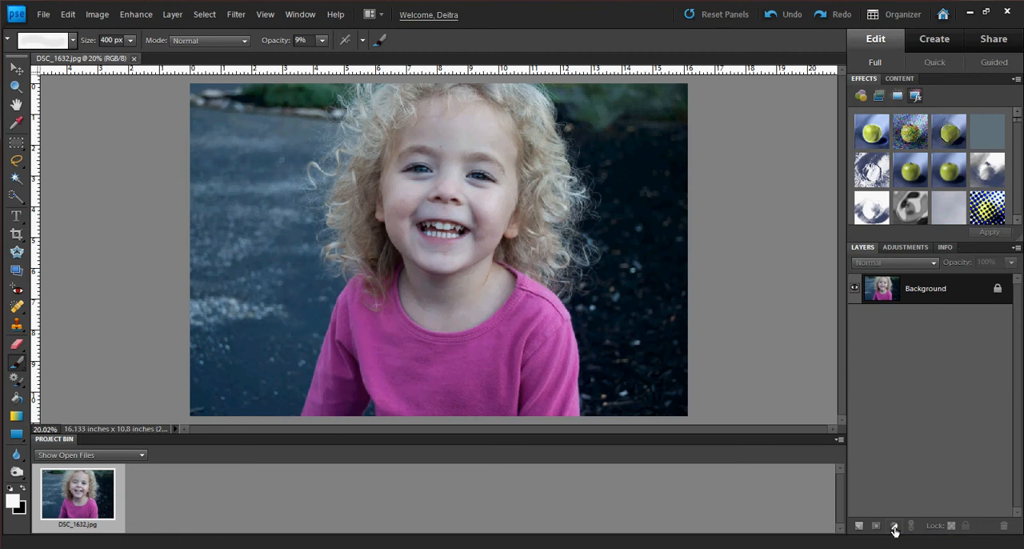
Add a Levels adjustment layer and correct the blue cast by sampling the gray pavement beside the girl as the gray point.
left_click(894, 528)
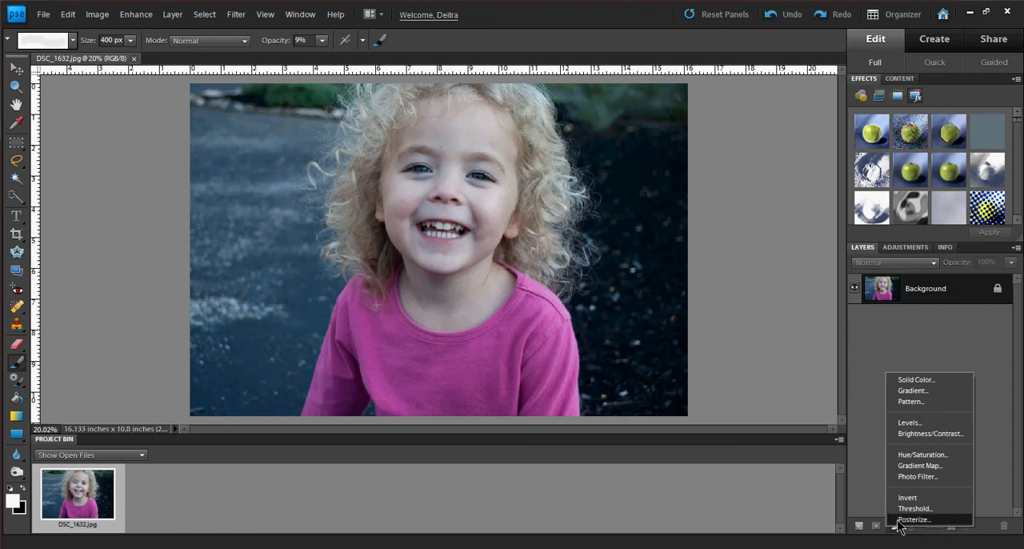
left_click(910, 423)
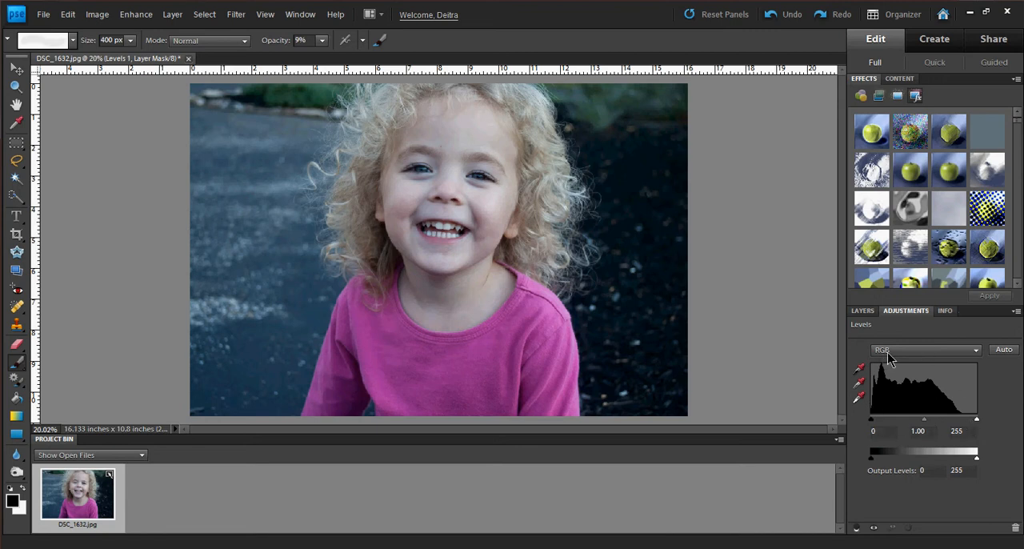
left_click(857, 384)
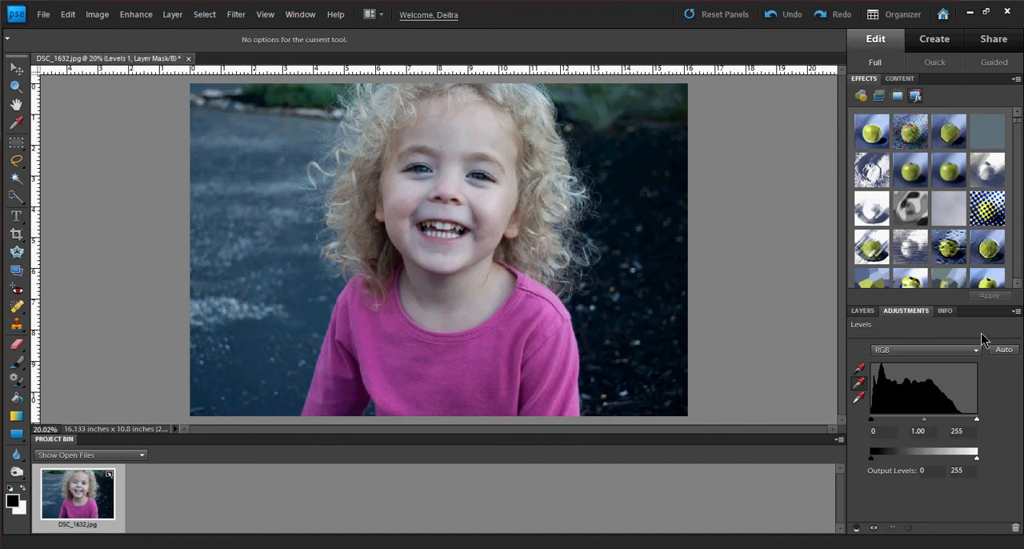
left_click(858, 384)
left_click(282, 190)
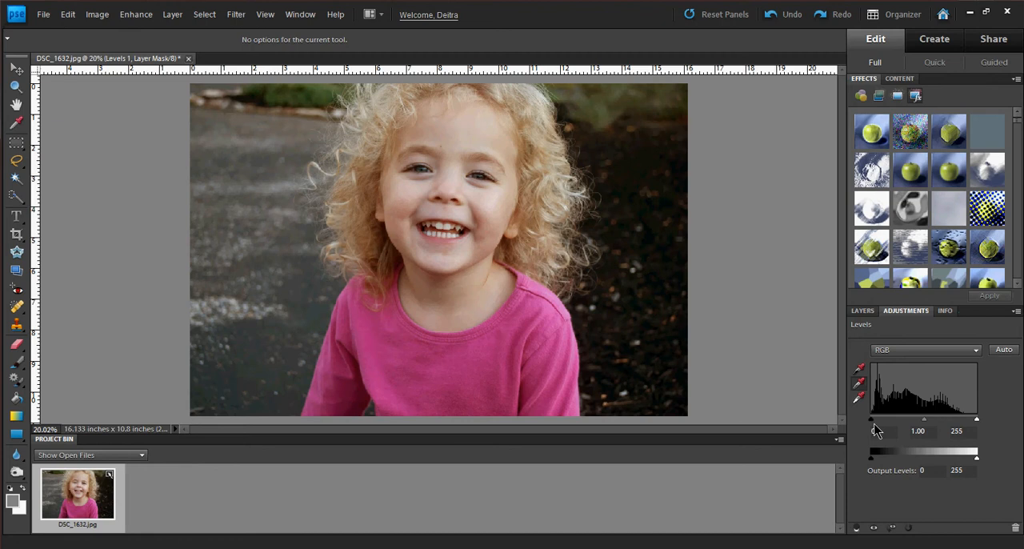
Set the Red channel's midtone input level to 1.24 in the Levels adjustment.
left_click(881, 355)
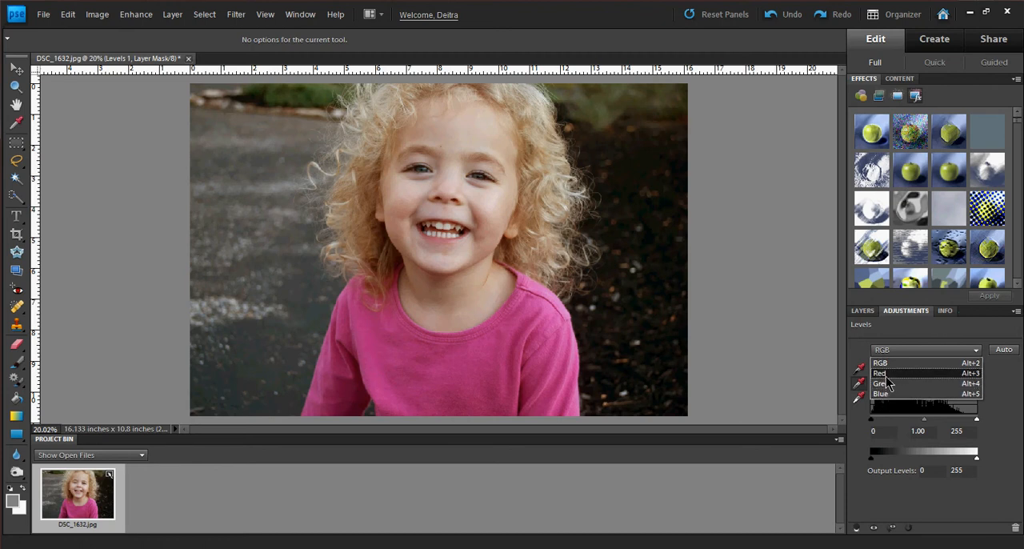
left_click(886, 376)
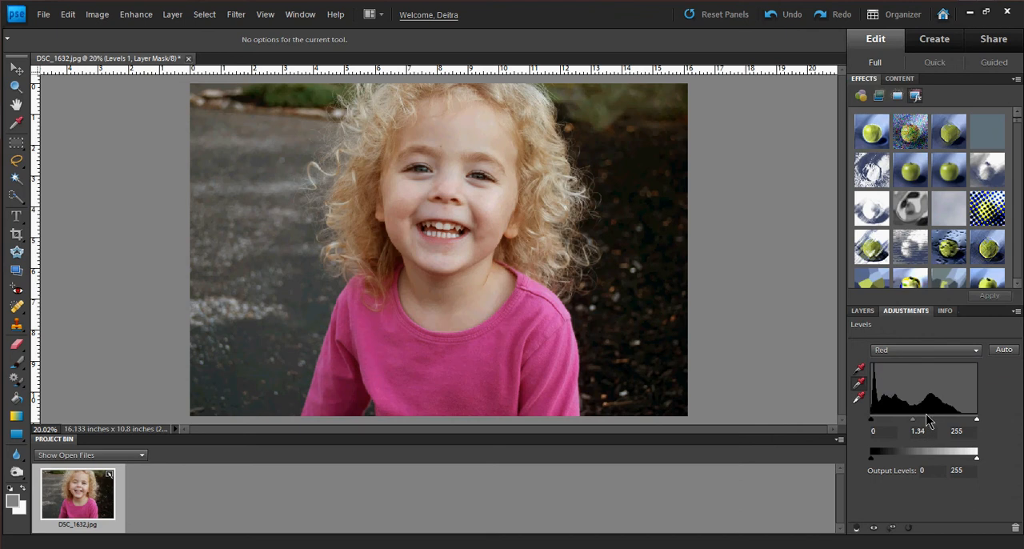
left_click_drag(931, 419, 921, 418)
mouse_move(918, 427)
left_mouse_down()
mouse_move(923, 419)
mouse_move(910, 419)
mouse_move(926, 419)
mouse_move(916, 420)
left_mouse_up()
Try shifting the Green channel's highlight and shadow input levels in the Levels adjustment.
left_click(906, 348)
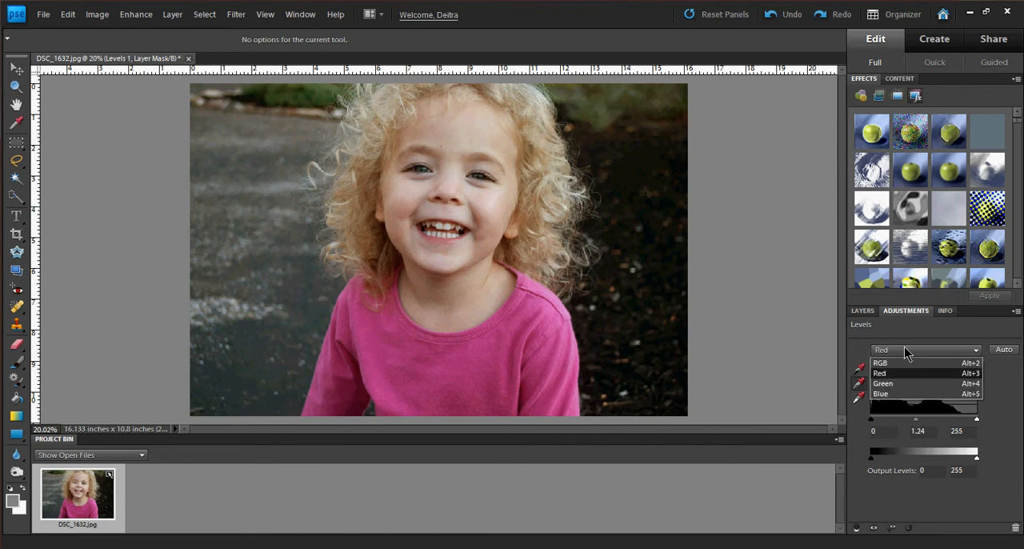
left_click(886, 384)
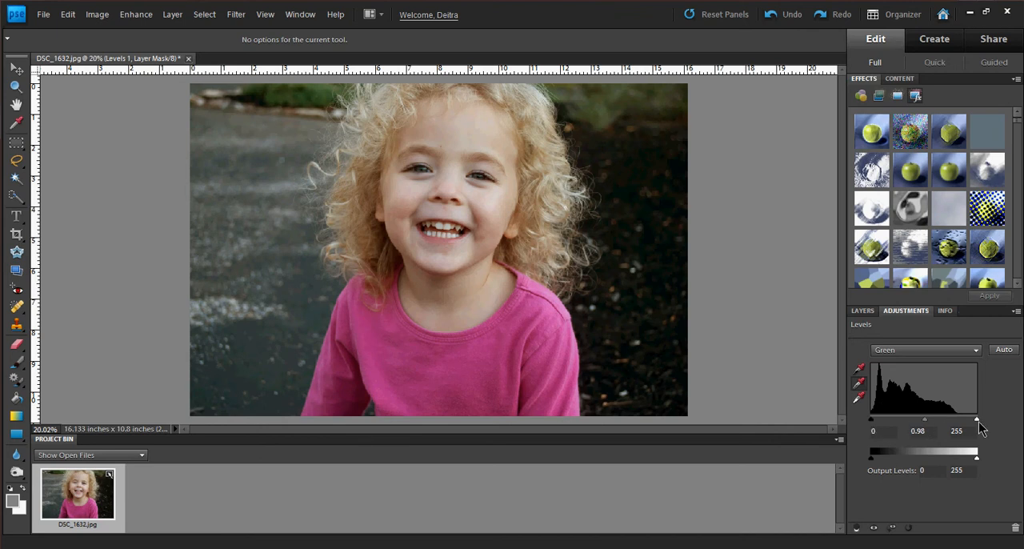
left_click_drag(976, 420, 984, 426)
mouse_move(875, 422)
left_mouse_down()
mouse_move(892, 424)
mouse_move(871, 421)
left_mouse_up()
Raise the Blue channel's shadow input level slightly in the Levels adjustment, keeping the highlight input at the maximum.
left_click(888, 352)
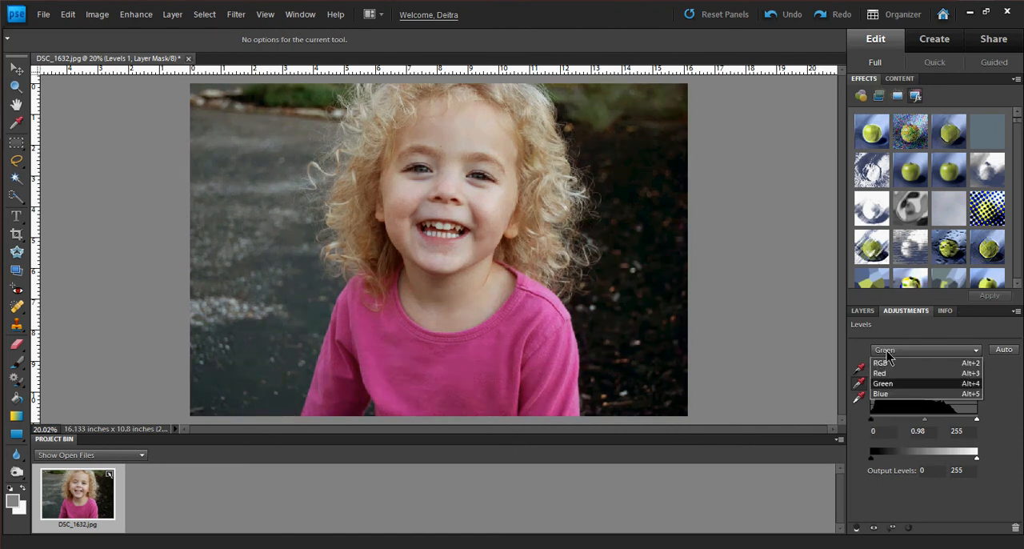
left_click(889, 394)
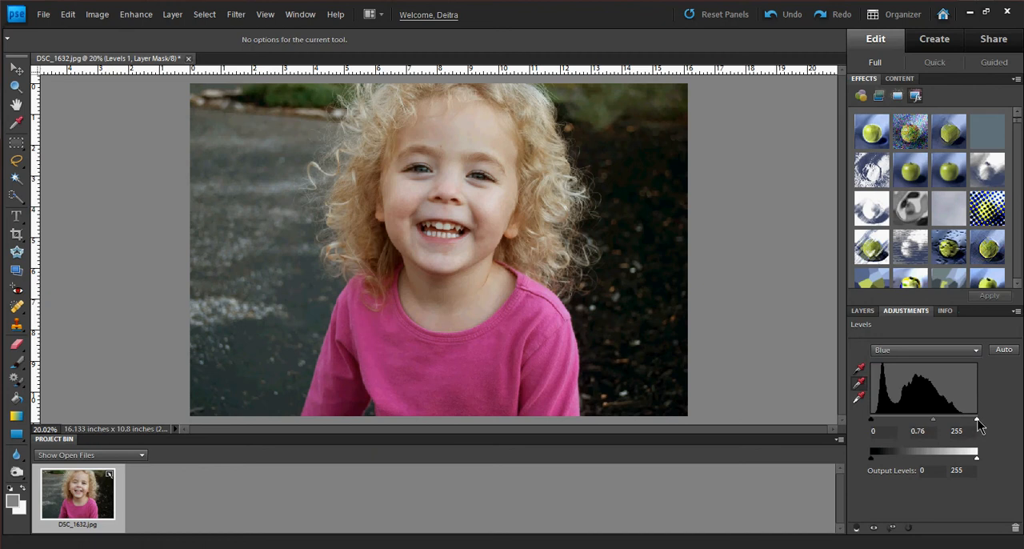
mouse_move(976, 419)
left_mouse_down()
mouse_move(956, 419)
mouse_move(977, 419)
left_mouse_up()
left_click_drag(871, 419, 887, 419)
left_click_drag(877, 418, 874, 418)
left_click_drag(876, 418, 876, 418)
Add a second Levels adjustment layer and set its RGB input levels to 14 for shadows, 1.28 for midtones and 236 for highlights.
left_click(944, 310)
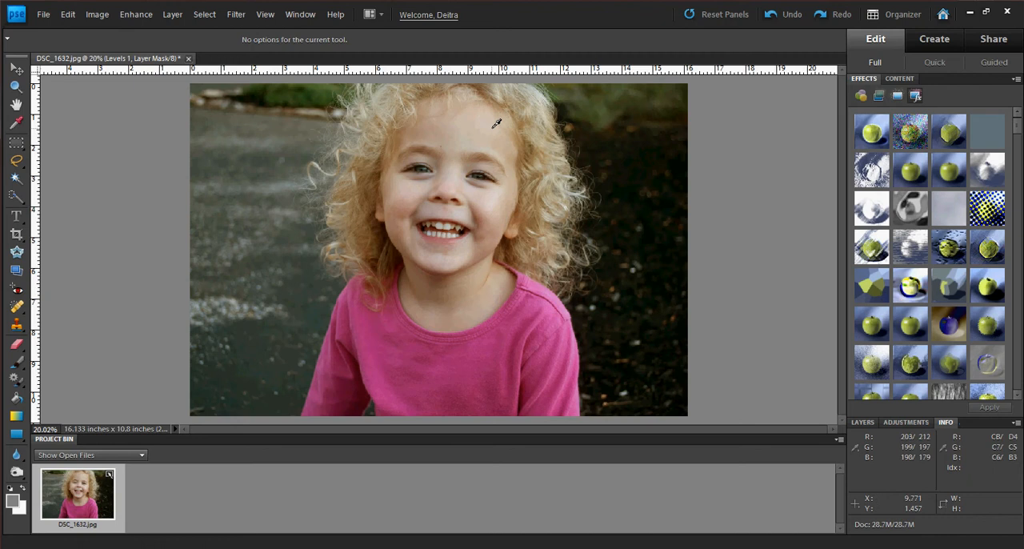
left_click(862, 422)
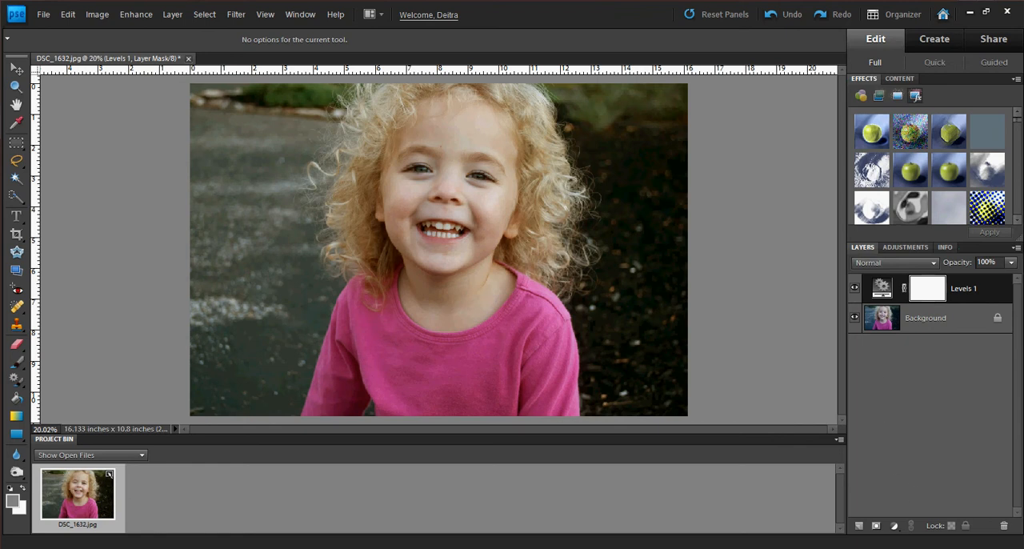
left_click(895, 525)
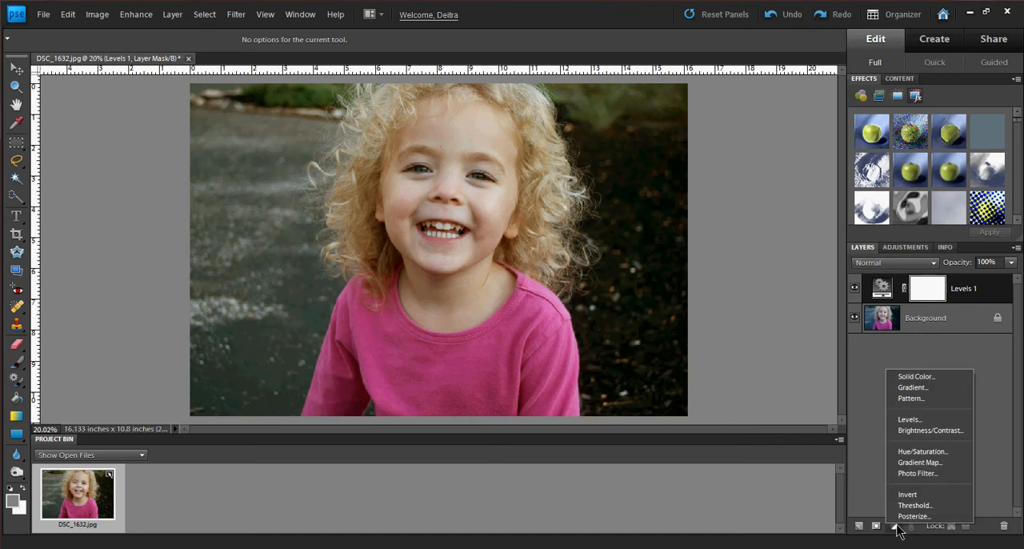
left_click(905, 419)
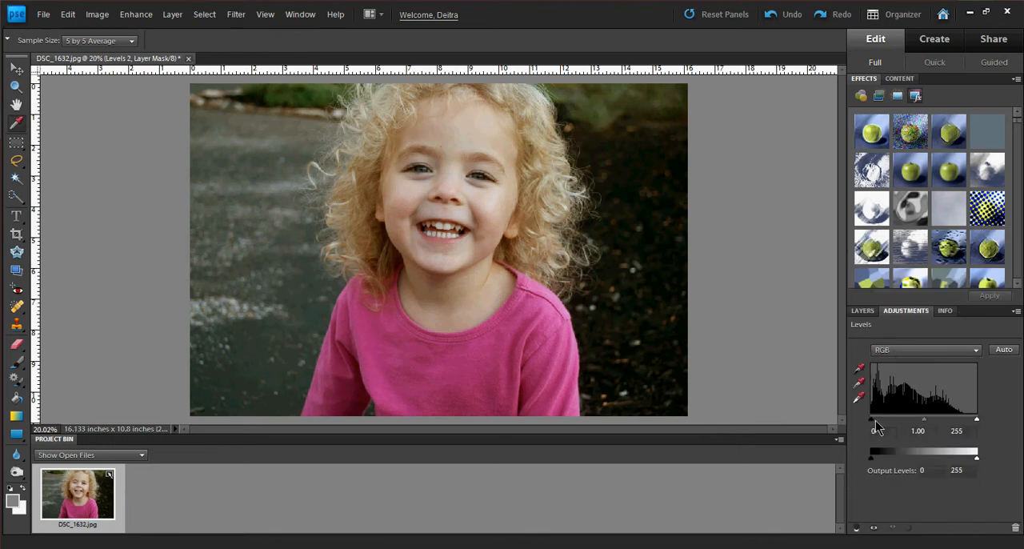
left_click_drag(924, 419, 978, 420)
left_click_drag(874, 425, 870, 425)
left_click_drag(977, 420, 969, 423)
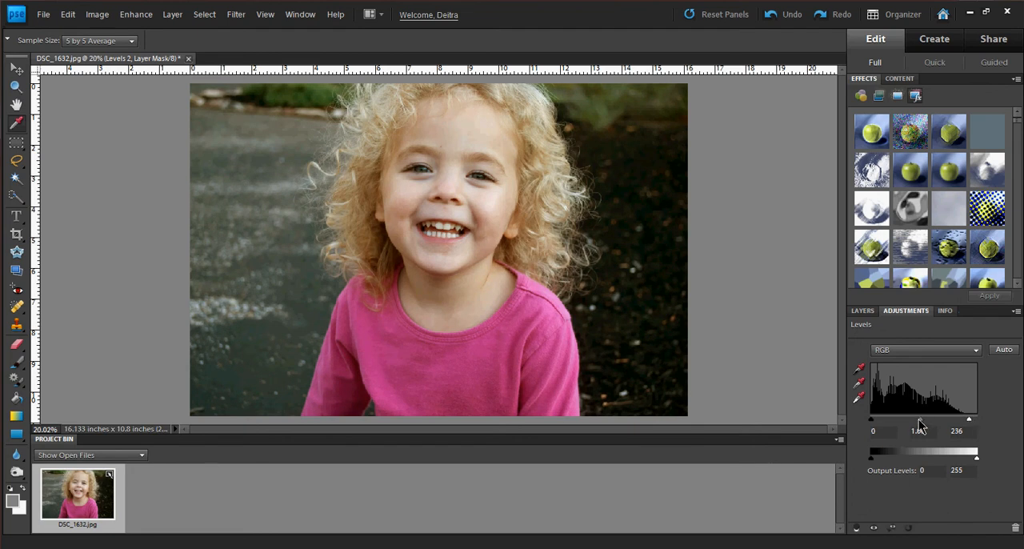
left_click_drag(917, 422, 911, 420)
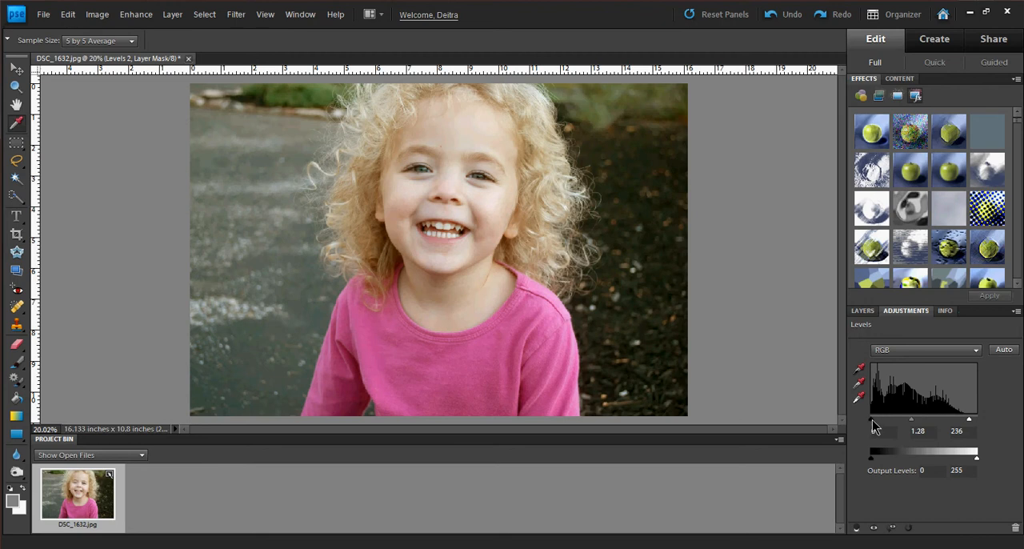
left_click_drag(871, 420, 875, 418)
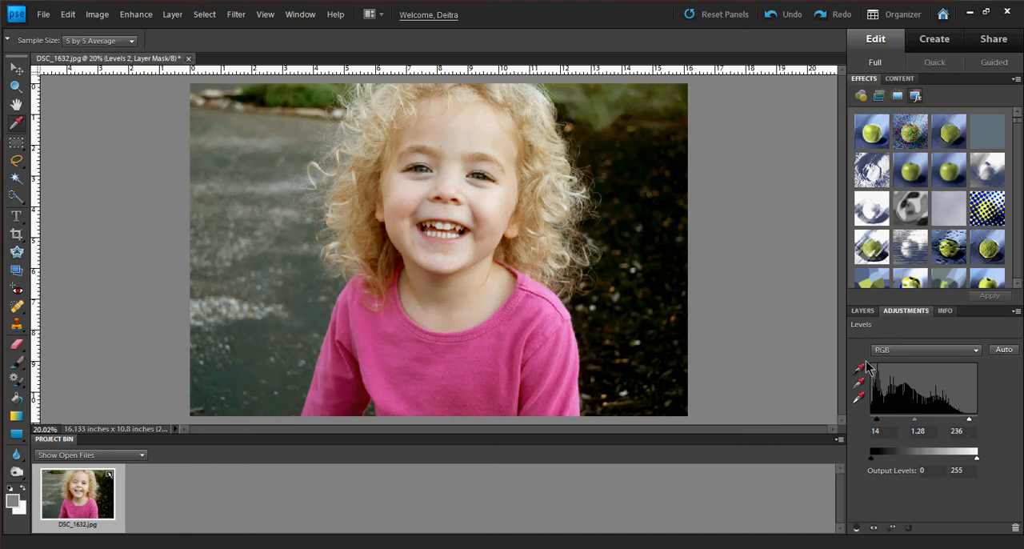
left_click_drag(876, 420, 877, 424)
Compare the photo with and without both Levels adjustments by toggling the layer visibility from the Background layer.
left_click(861, 311)
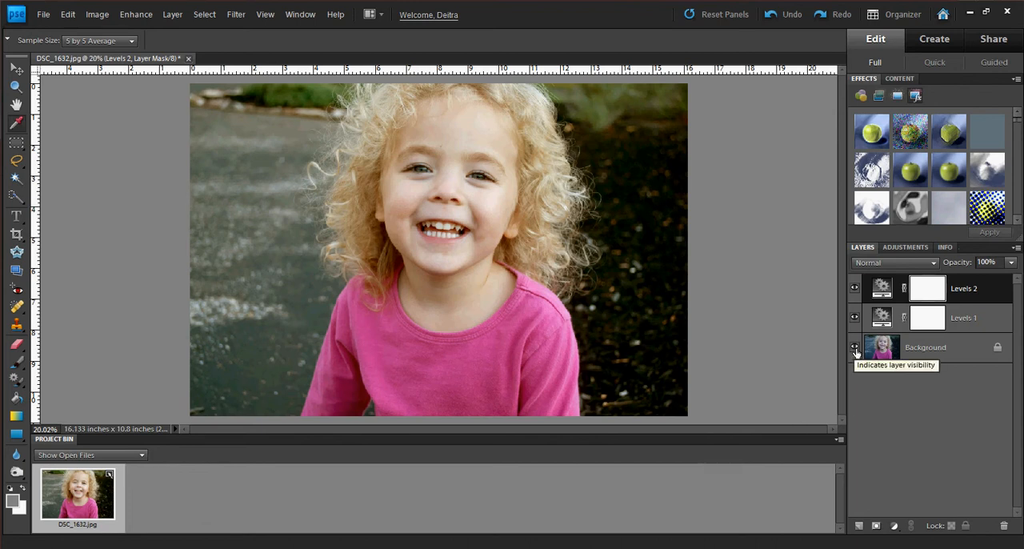
left_click(855, 350, "alt")
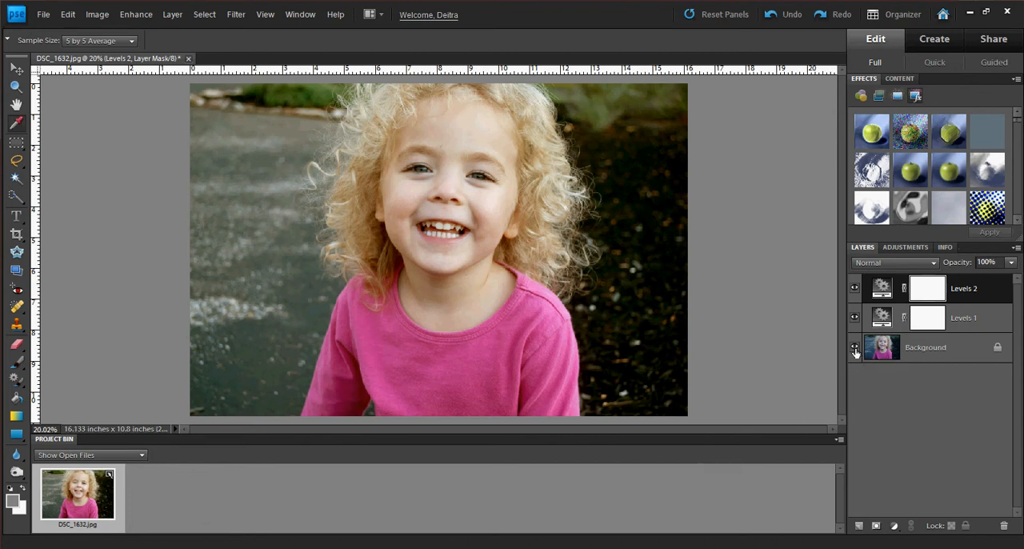
left_click(855, 349, "alt")
Add a Gradient Map adjustment layer above the Levels layers and open its gradient for editing.
left_click(893, 526)
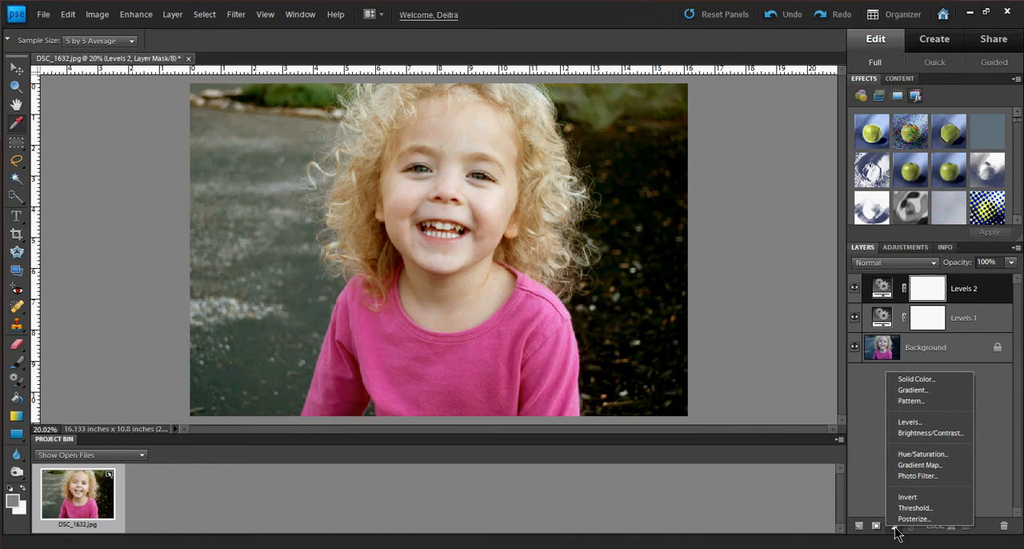
left_click(911, 465)
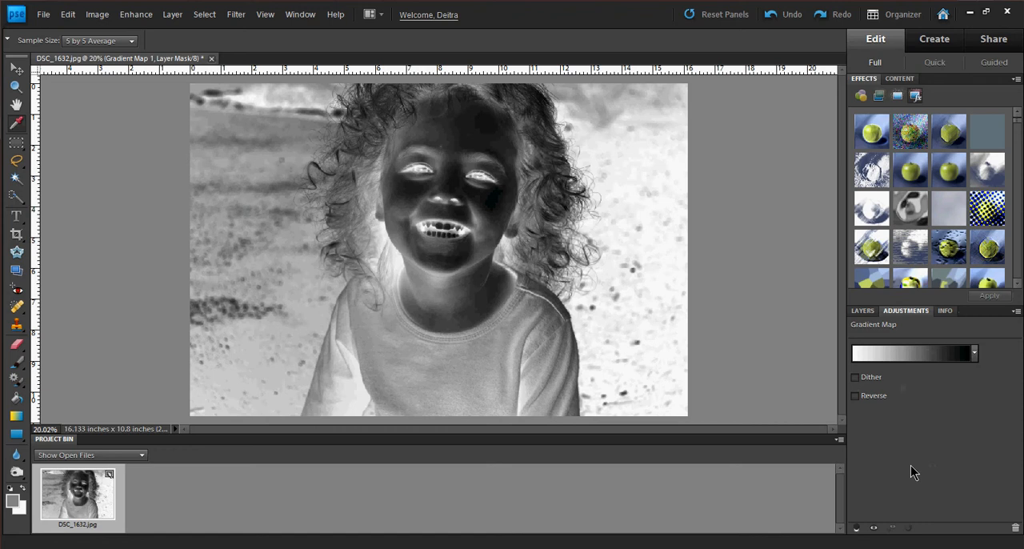
left_click(914, 347)
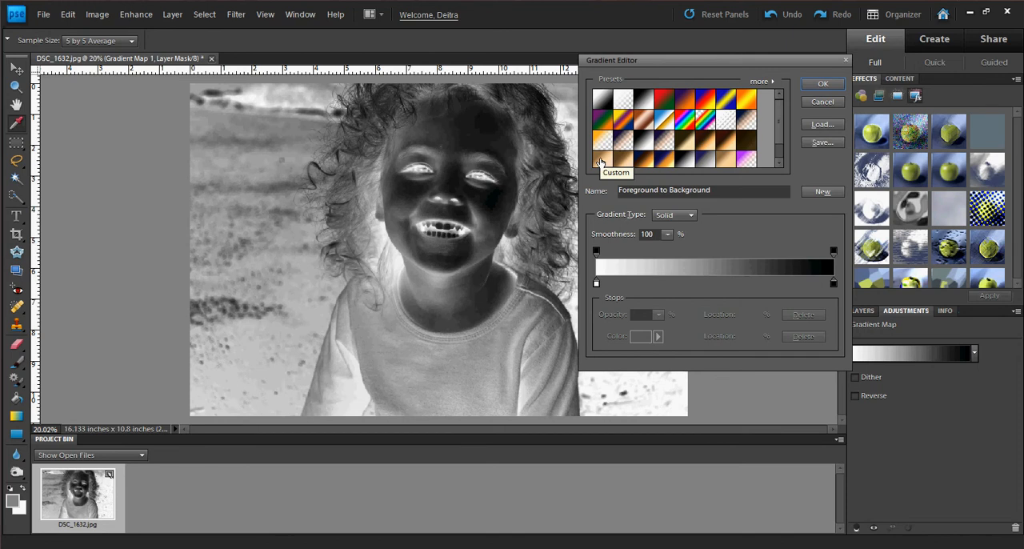
Try several gradient presets on the photo, including the tan Custom, Black, White, and pink-to-white ones.
left_click(600, 161)
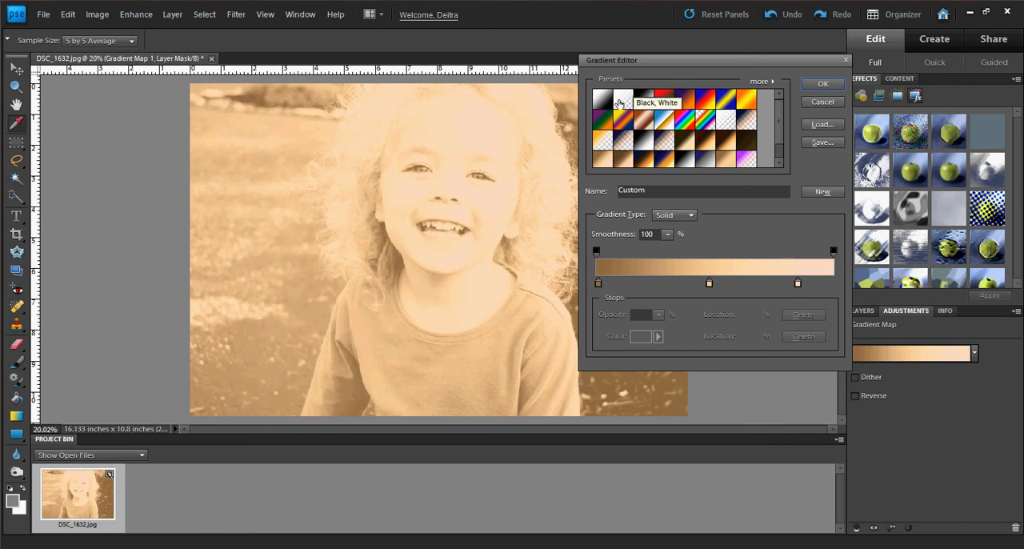
left_click(604, 101)
left_click(643, 100)
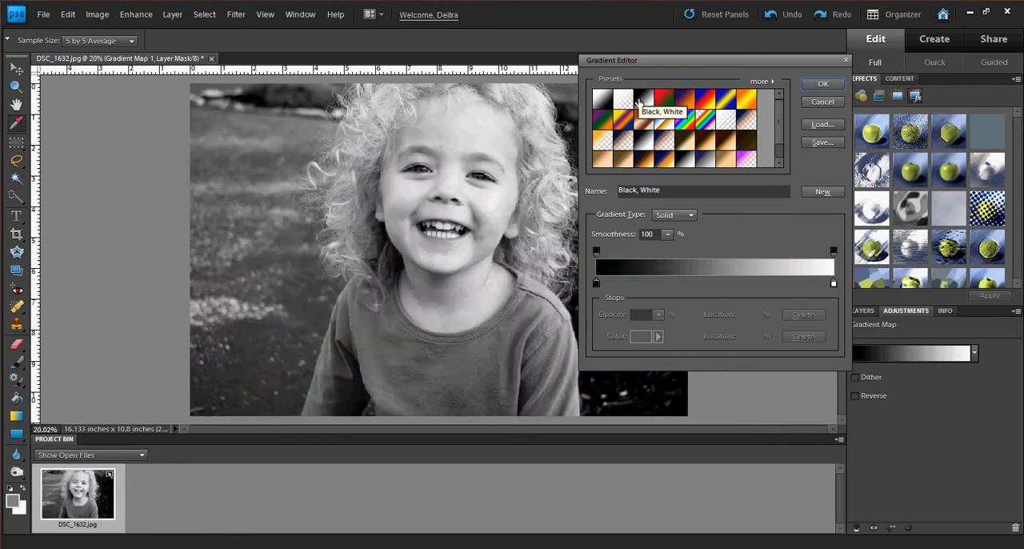
left_click(703, 161)
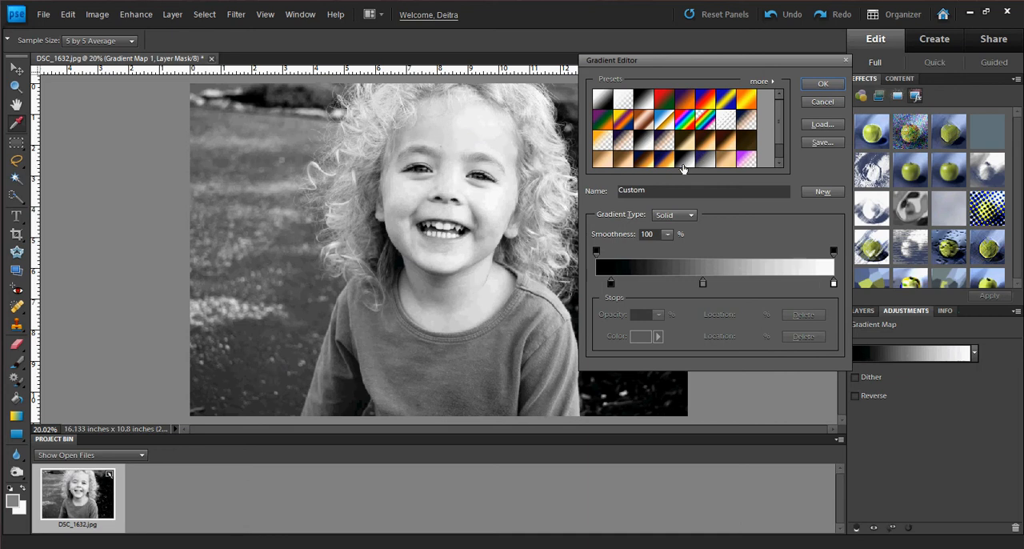
scroll(703, 164, "down", 2)
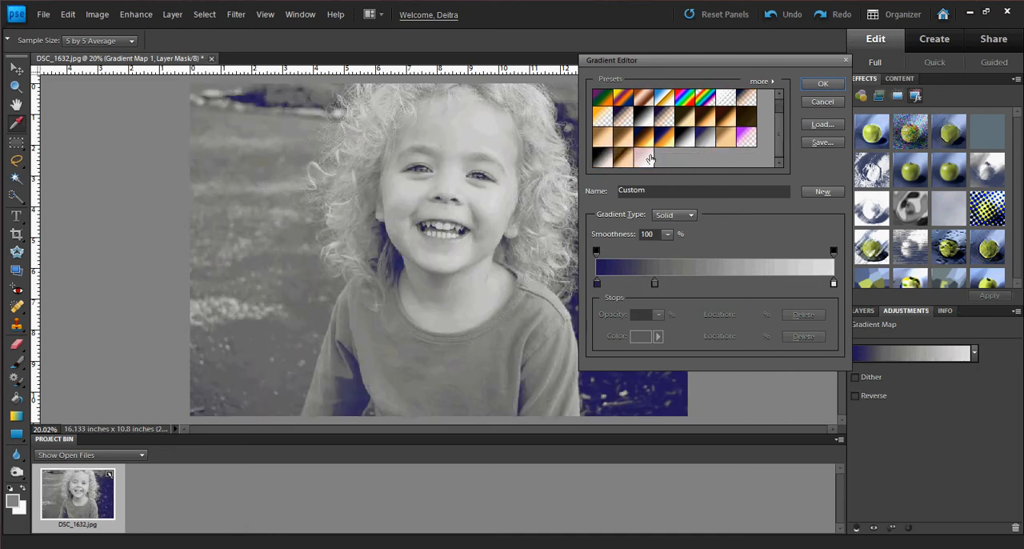
left_click(602, 162)
scroll(645, 167, "up", 1)
left_click(643, 165)
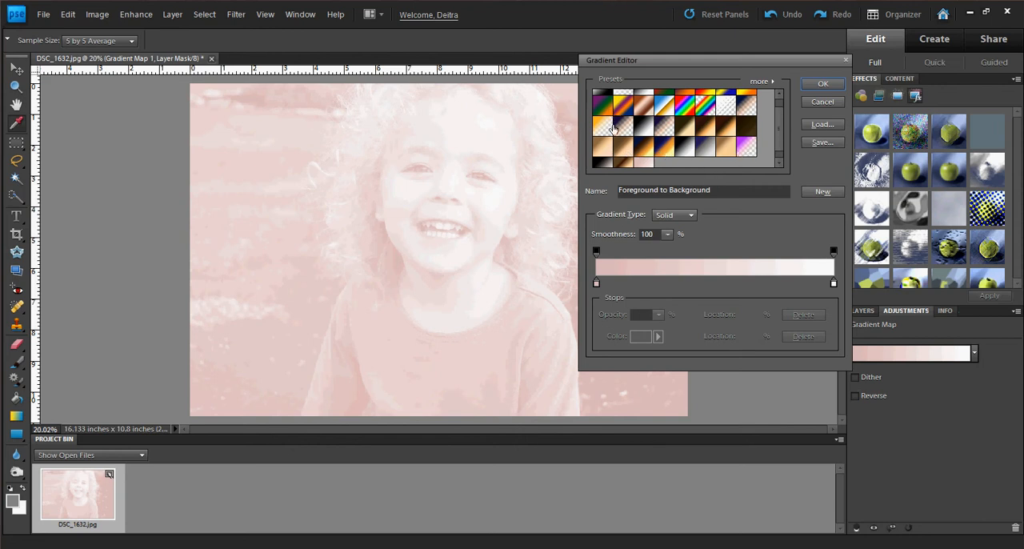
scroll(612, 139, "up", 1)
scroll(612, 139, "up", 1)
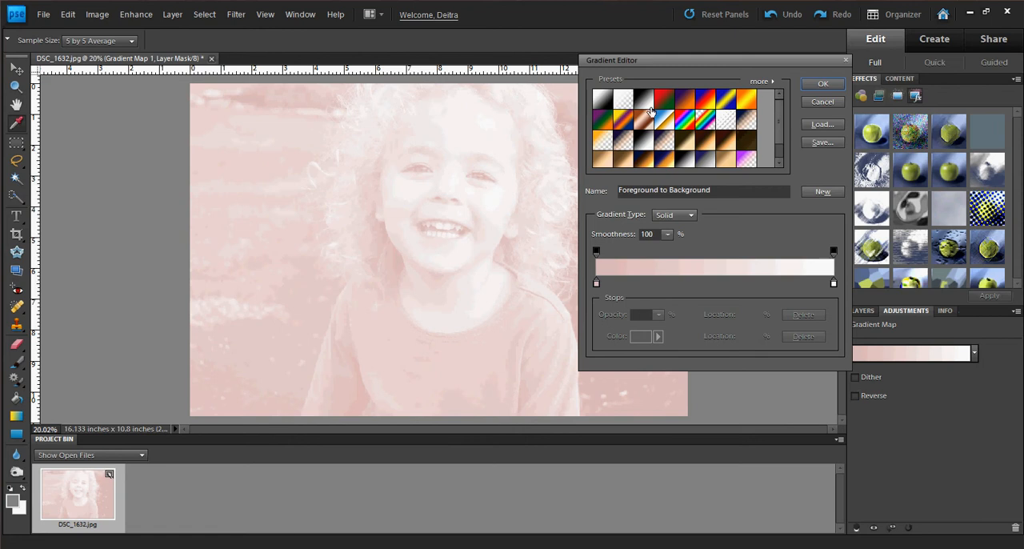
Apply the brown-to-peach Custom gradient preset and accept the brown color 8f6b44 for its first color stop.
left_click(608, 142)
left_click(606, 159)
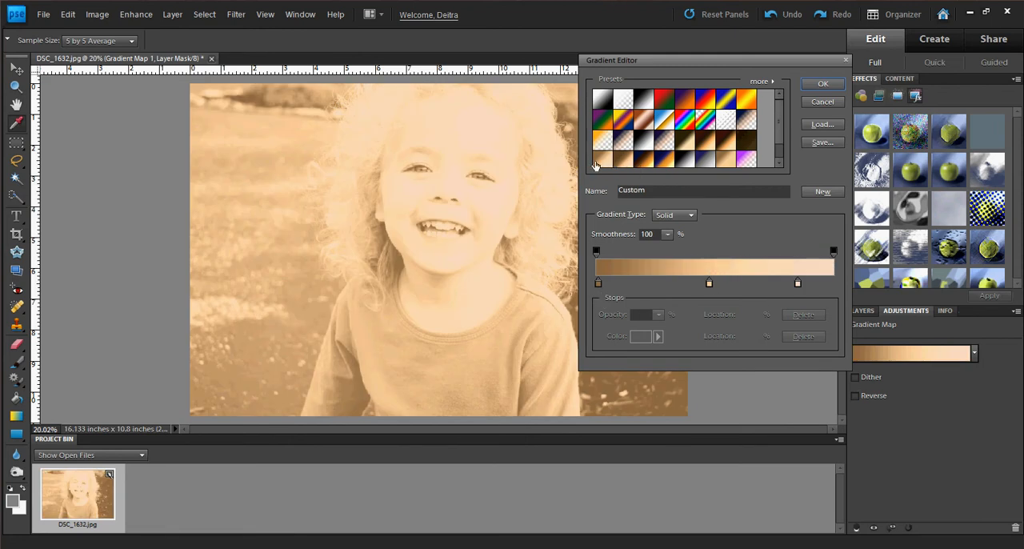
double_click(600, 287)
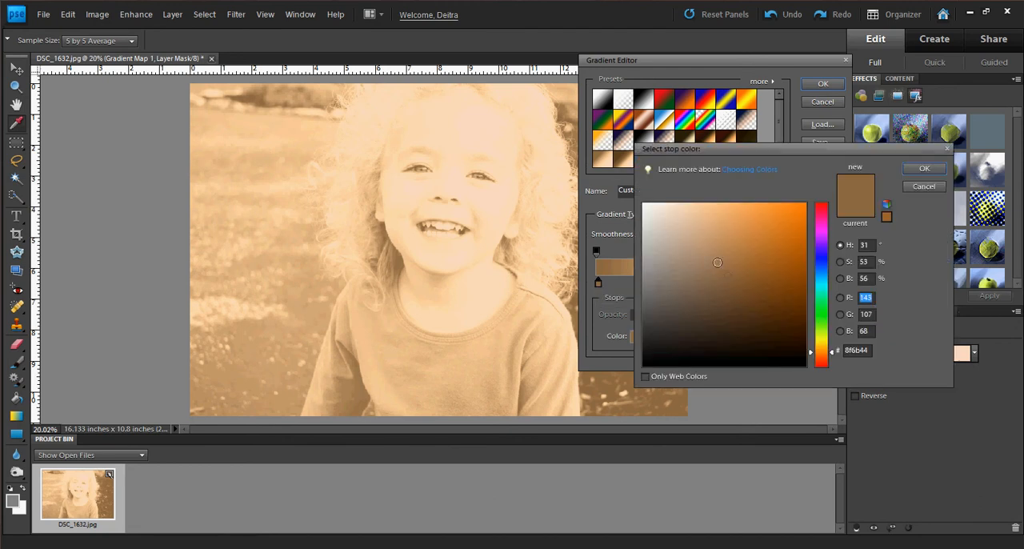
left_click(920, 169)
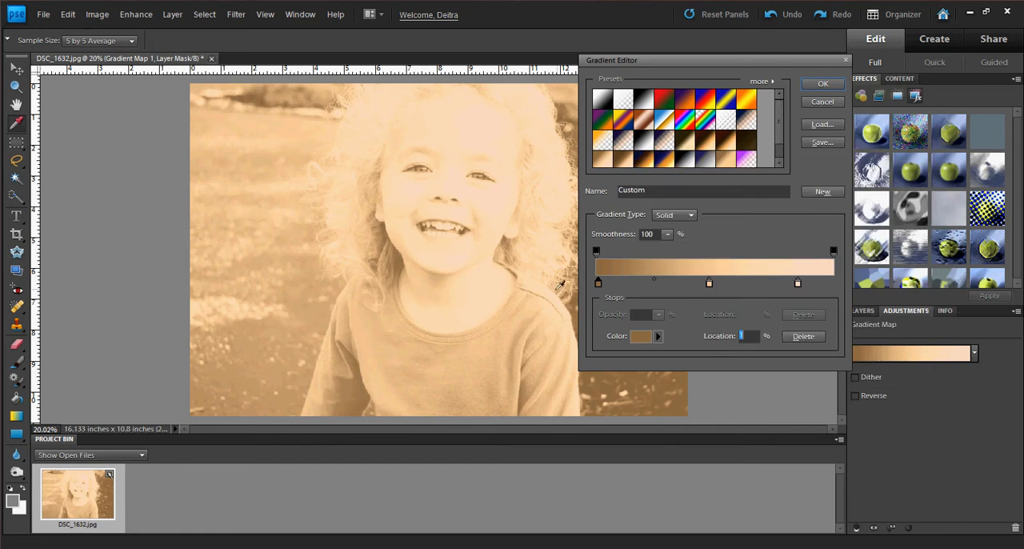
Keep the first gradient stop's brown 8f6b44 and accept the color fcd09d for the middle stop.
double_click(598, 283)
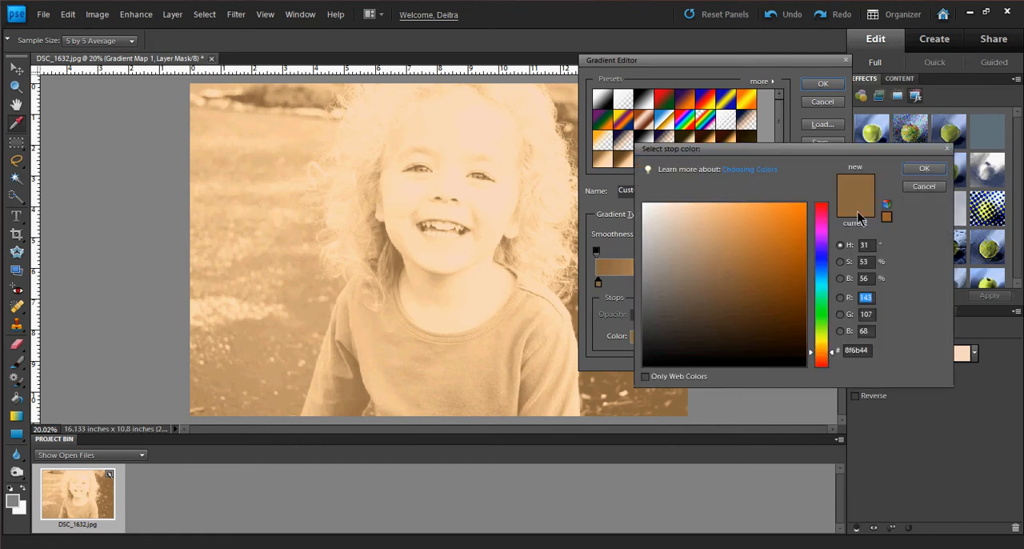
left_click(913, 177)
double_click(709, 282)
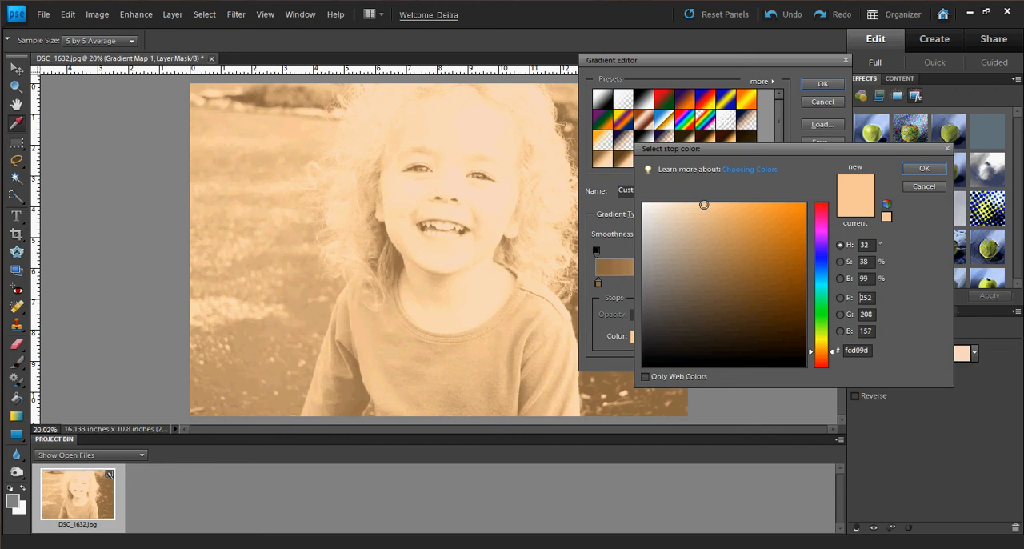
left_click(911, 171)
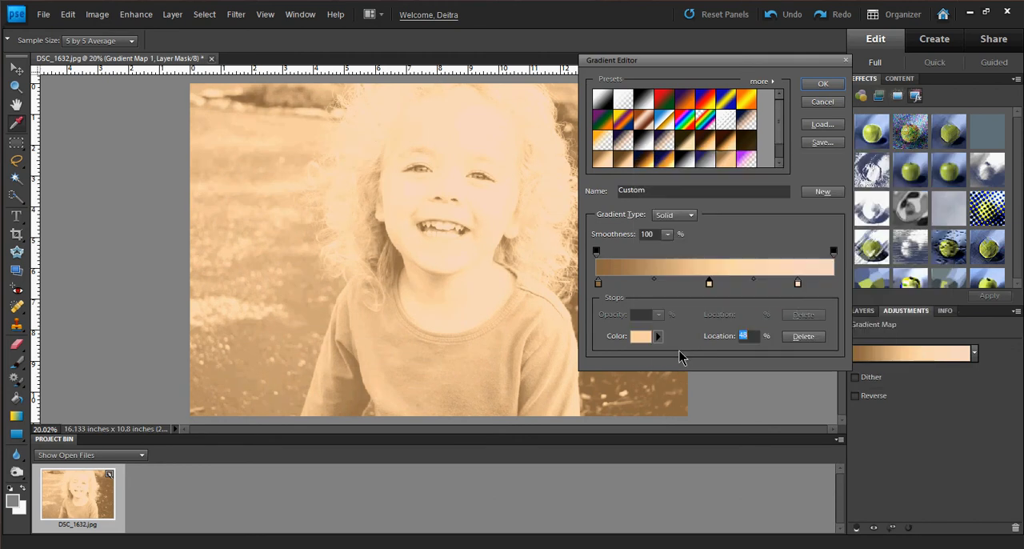
Move the last gradient stop to 90%, set its color to f9dfc1, and accept the gradient.
left_click_drag(798, 284, 810, 285)
double_click(810, 284)
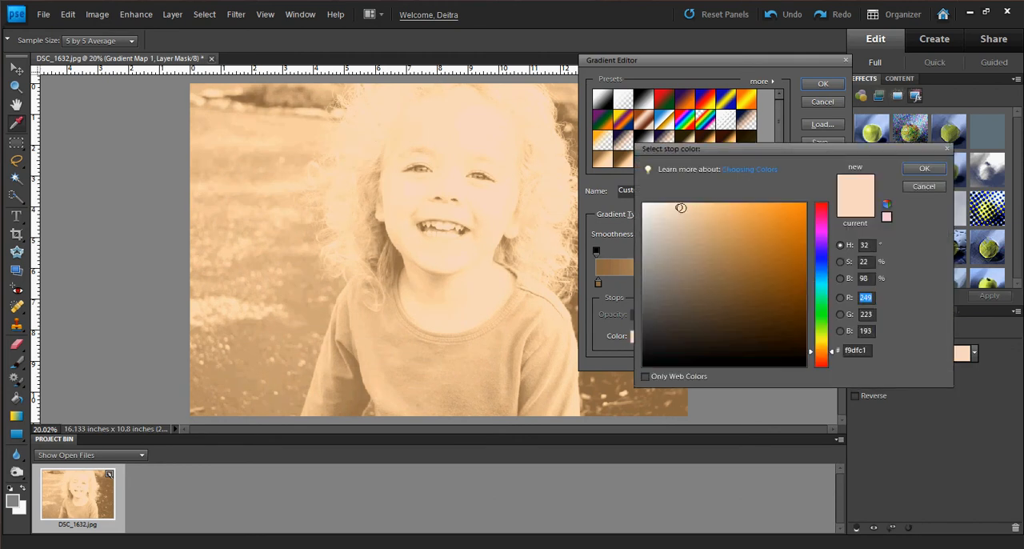
left_click(913, 168)
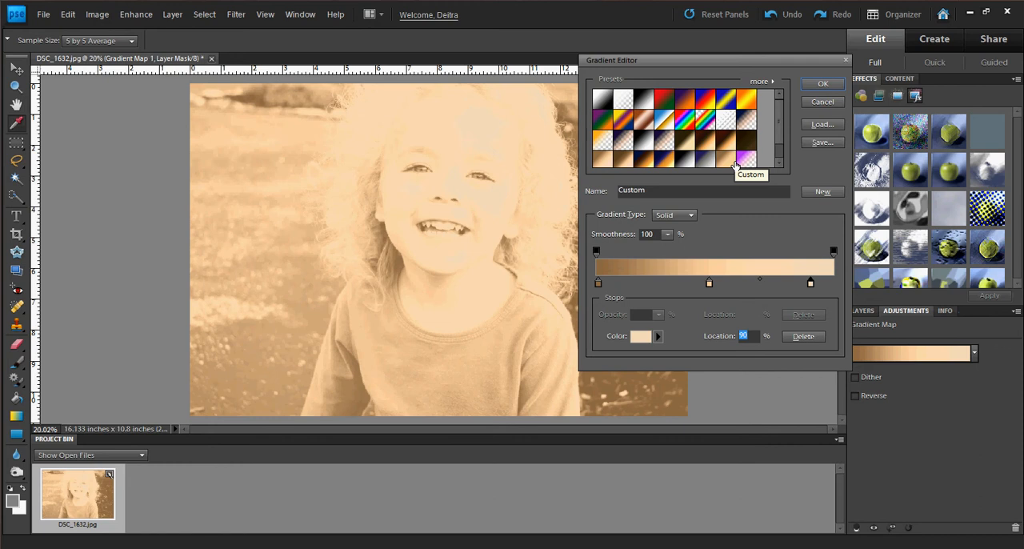
left_click(820, 85)
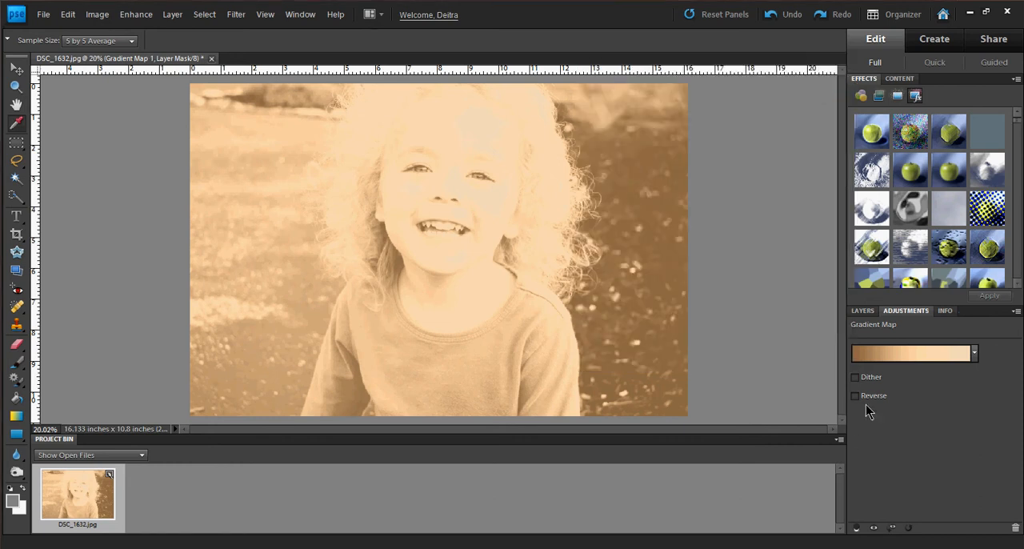
Try the Overlay blend mode on the Gradient Map 1 layer, settling on Soft Light.
left_click(863, 311)
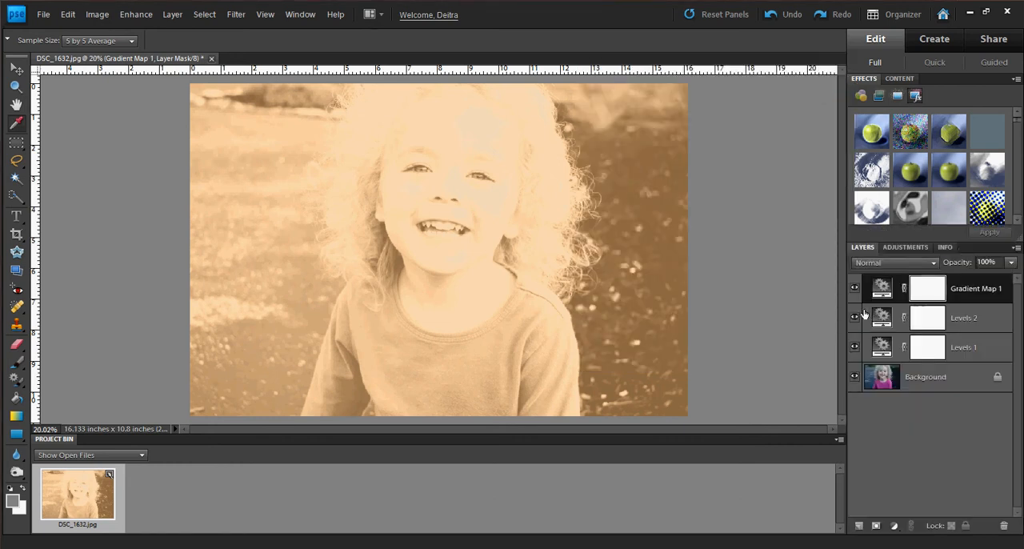
left_click(910, 270)
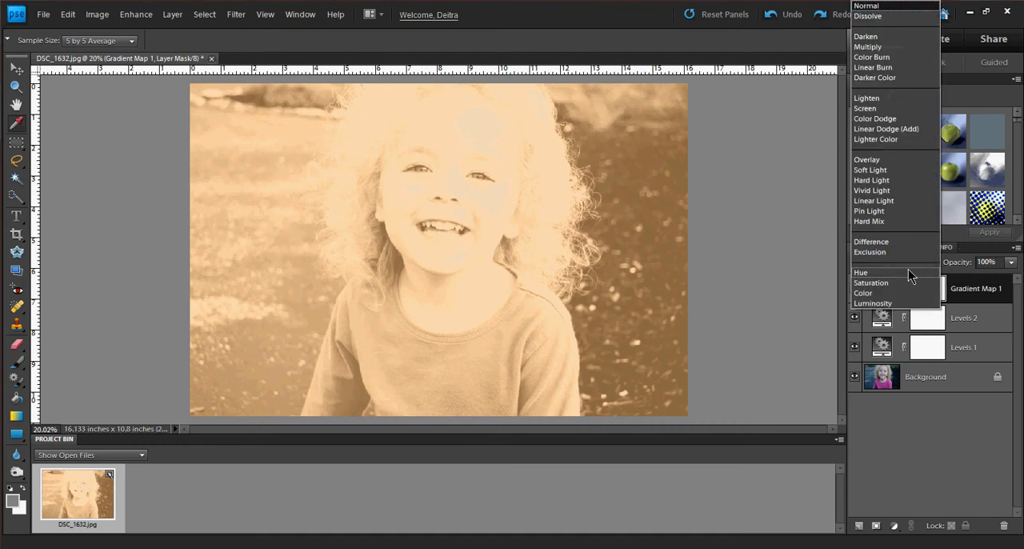
left_click(889, 160)
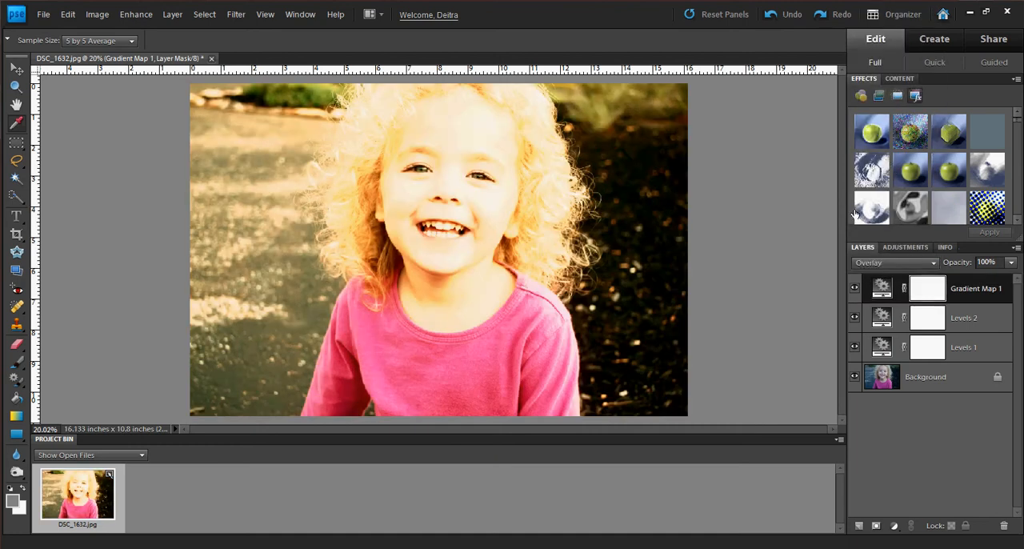
left_click(890, 263)
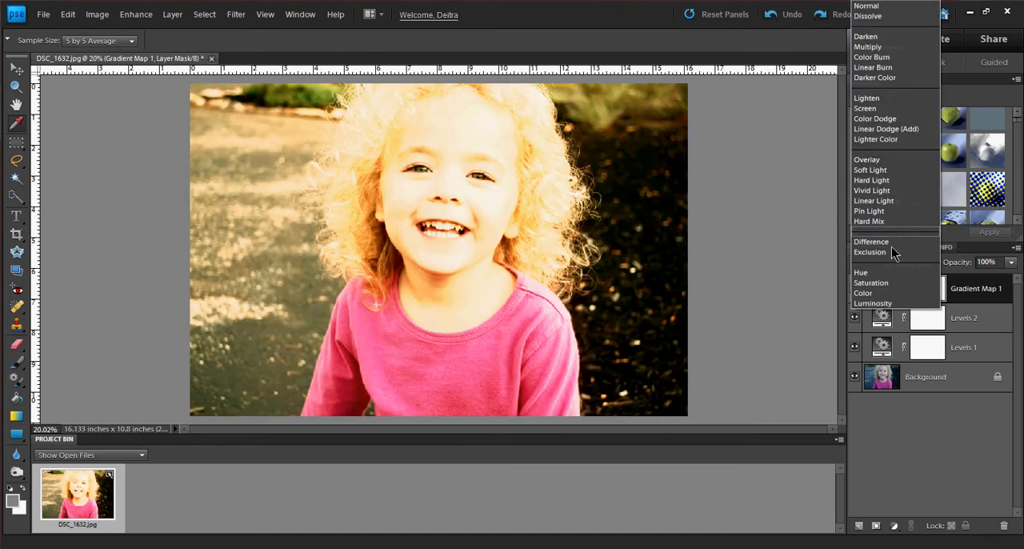
left_click(885, 171)
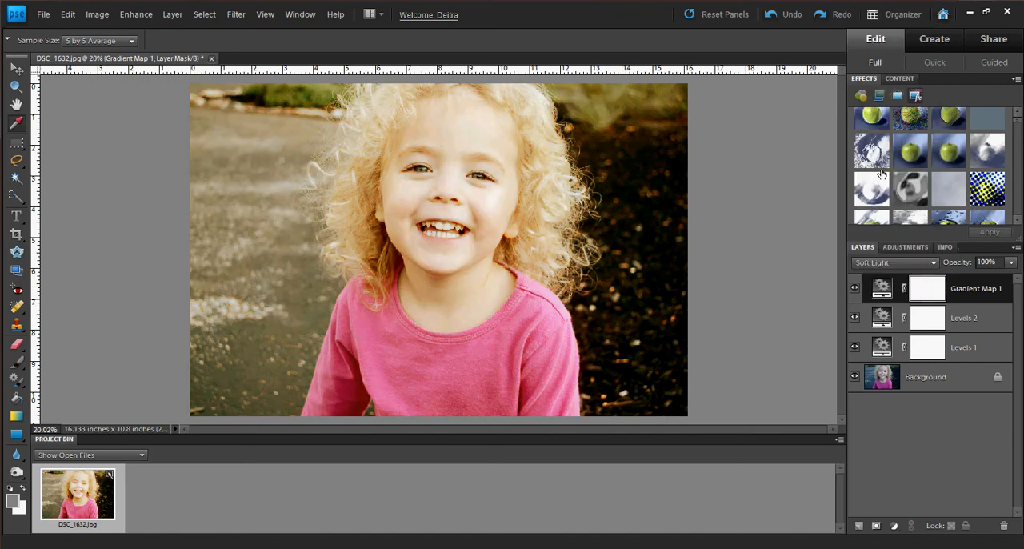
Check the Gradient Map 1 layer's visibility and lower its opacity to 58%.
left_click(853, 291)
left_click(853, 291)
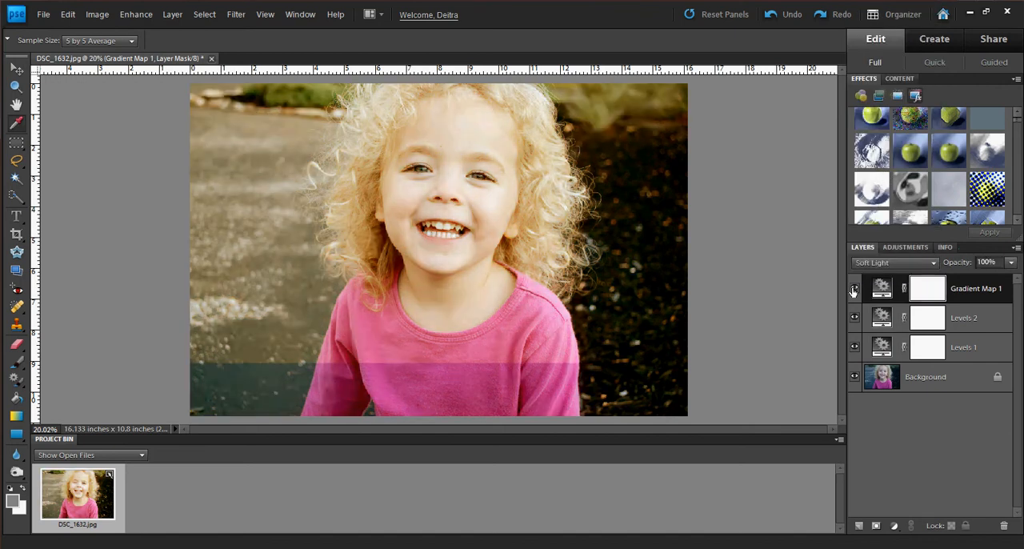
left_click(1010, 264)
left_click_drag(1001, 280, 983, 280)
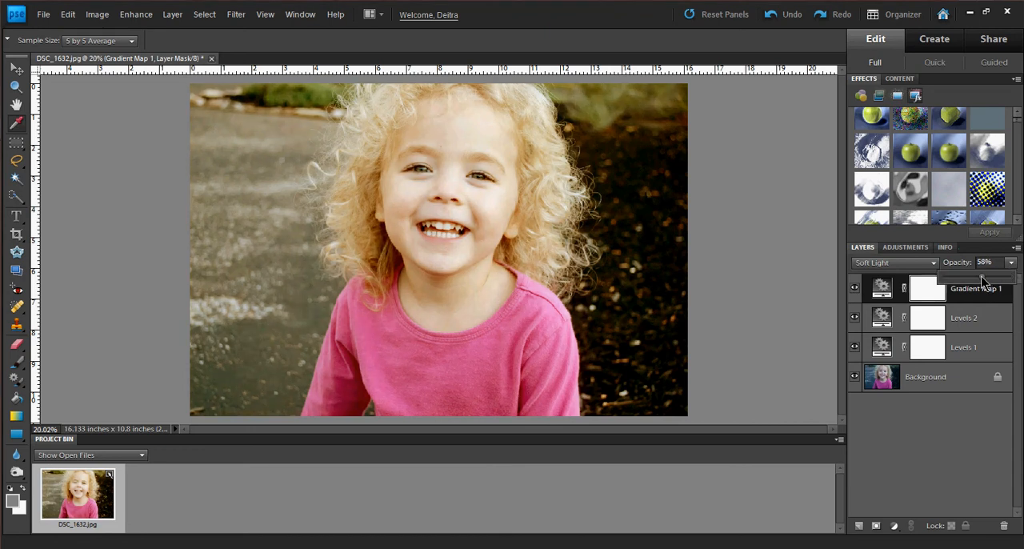
Compare the photo with and without the Gradient Map 1 layer by toggling its visibility.
left_click(855, 288)
left_click(854, 288)
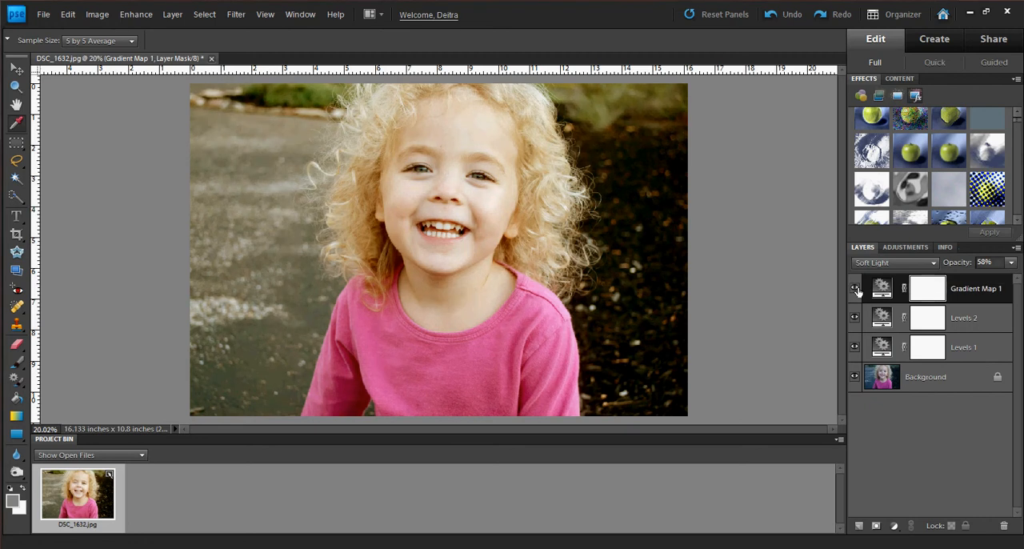
left_click(855, 288)
left_click(855, 289)
left_click(854, 289)
left_click(855, 288)
Paint over the eye on the photo's left side in the Gradient Map 1 mask with a 150 px black brush at 9% opacity.
left_click(16, 360)
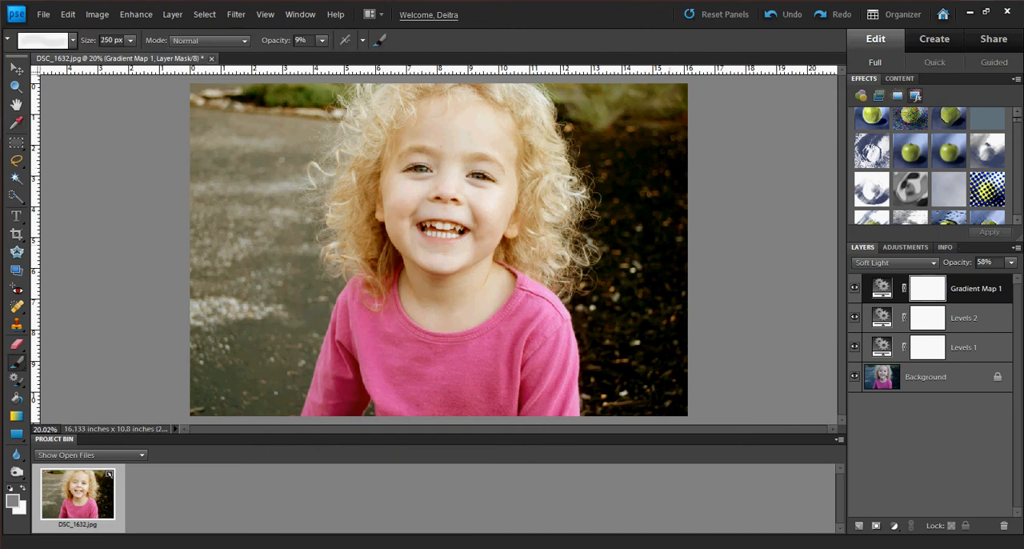
key("bracketleft")
left_click(10, 488)
left_click(22, 489)
left_click(21, 489)
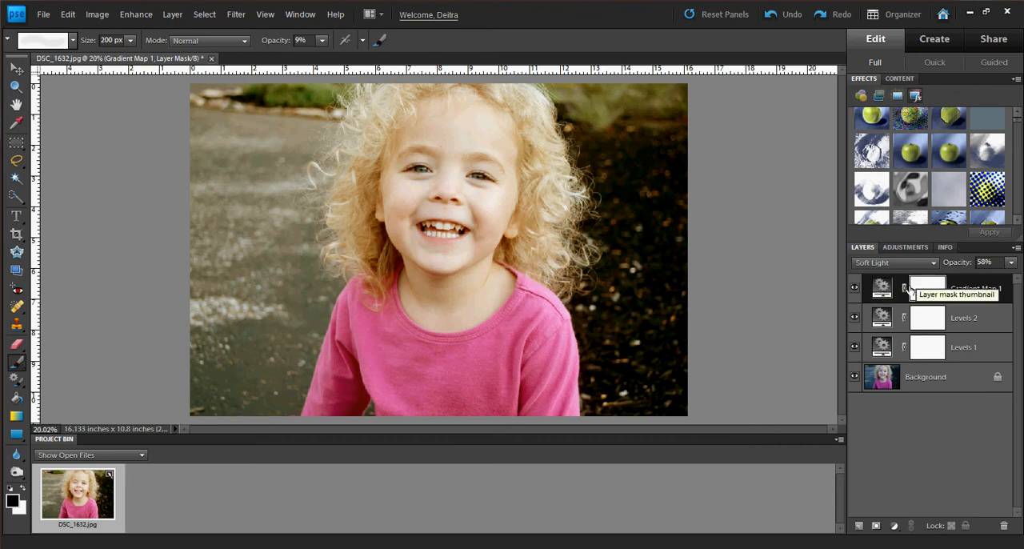
key("bracketleft")
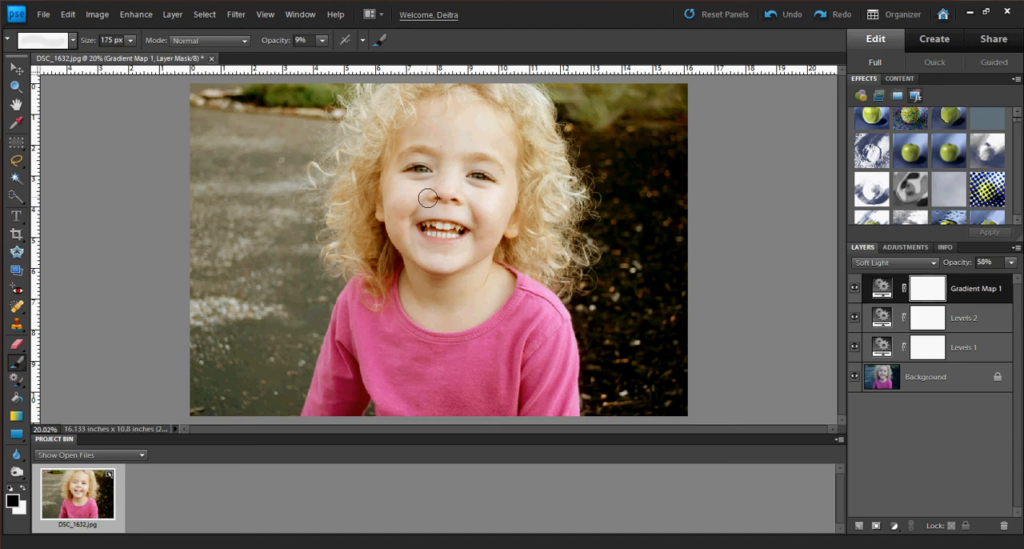
key("bracketleft")
mouse_move(423, 172)
left_mouse_down()
mouse_move(411, 172)
mouse_move(431, 172)
left_mouse_up()
Raise the brush opacity to 65% and paint over both eyes in the Gradient Map 1 mask, reducing the brush to 125 px.
left_click(322, 40)
left_click_drag(334, 55, 360, 55)
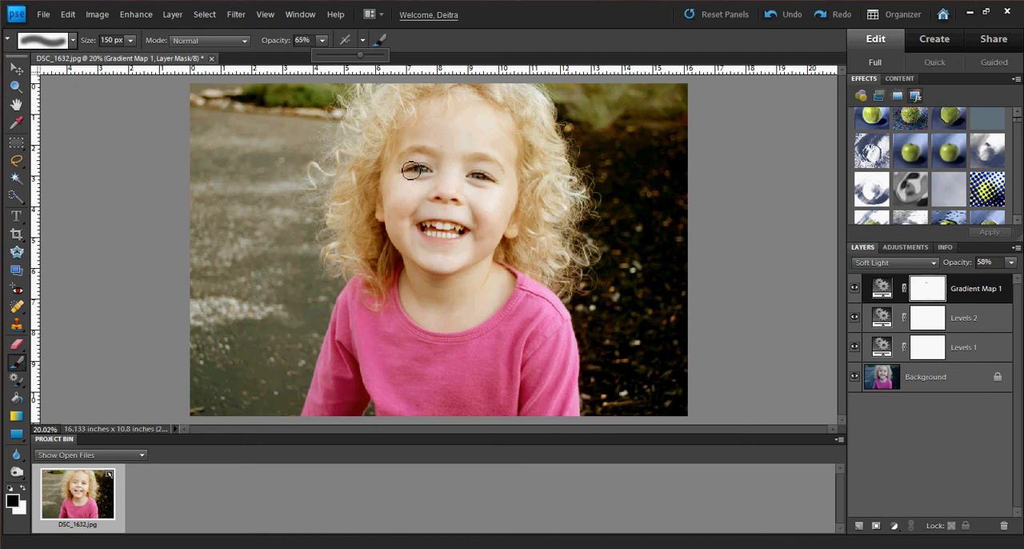
left_click(432, 172)
key("bracketleft")
mouse_move(429, 173)
left_mouse_down()
mouse_move(488, 181)
mouse_move(475, 179)
left_mouse_up()
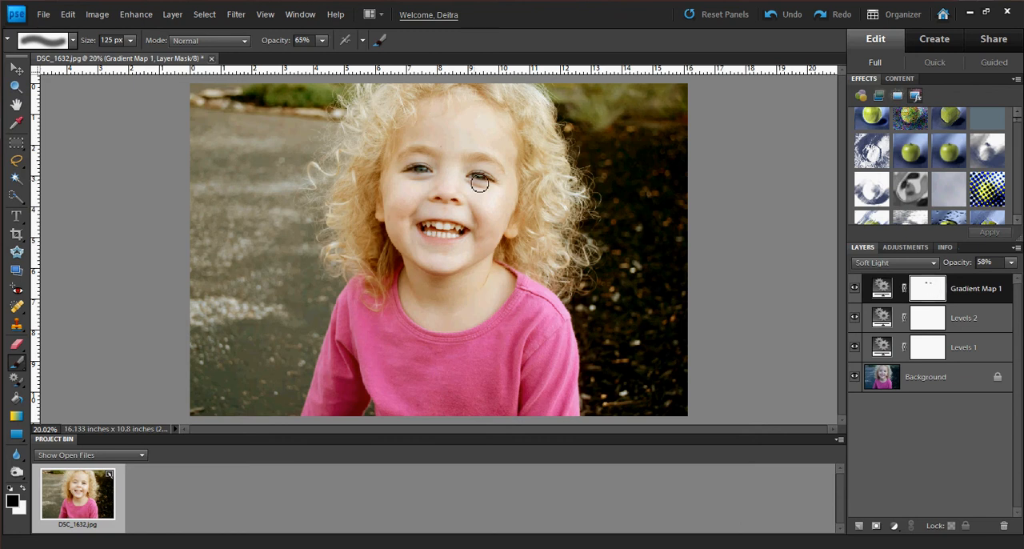
Enlarge the brush, switch to the Burn tool, and show its Sponge, Dodge and Burn variants.
key("bracketright")
key("bracketright")
key("bracketright")
key("bracketright")
left_click(16, 473)
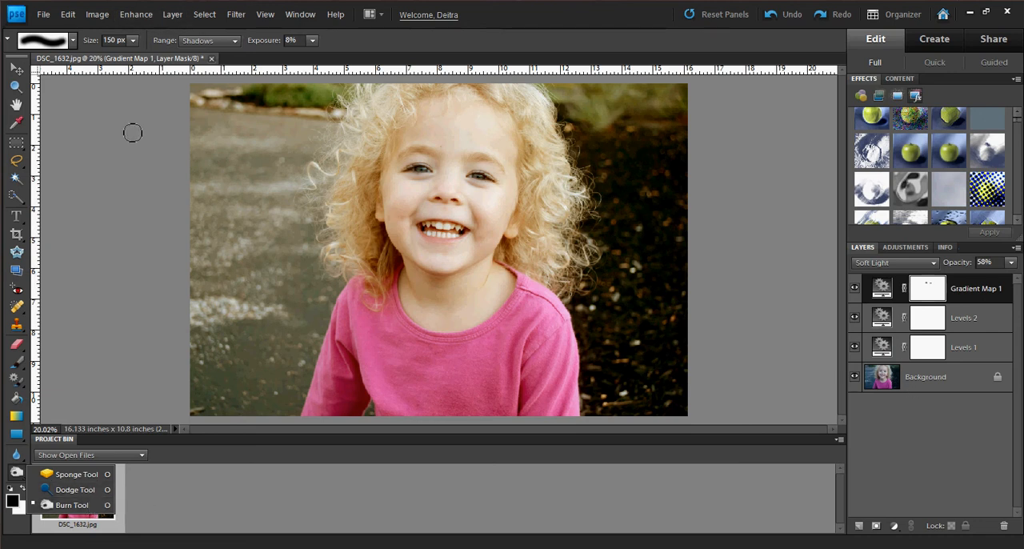
left_click(957, 298)
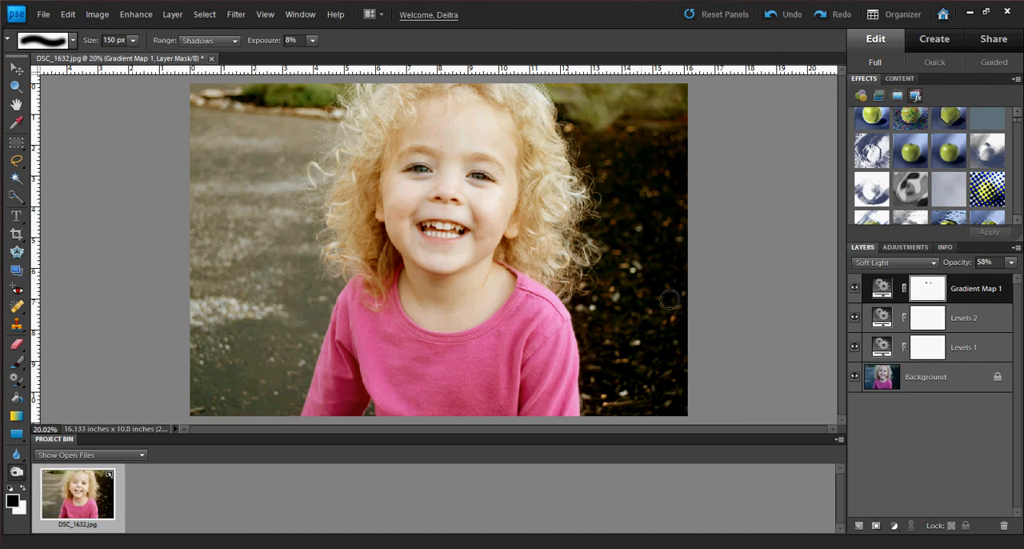
Add a new layer above Gradient Map 1 in Overlay mode, filled with the neutral 50% gray.
left_click(165, 16)
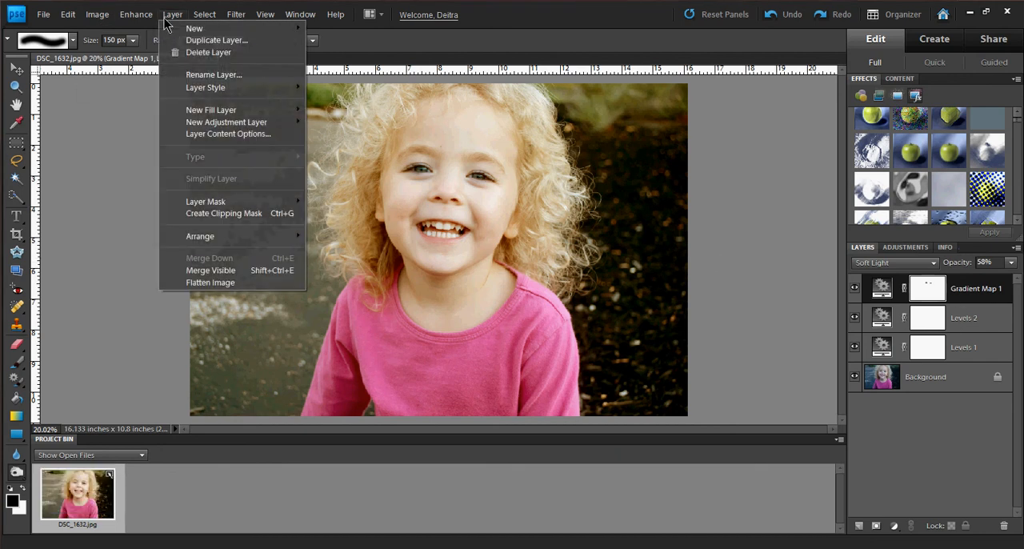
mouse_move(288, 30)
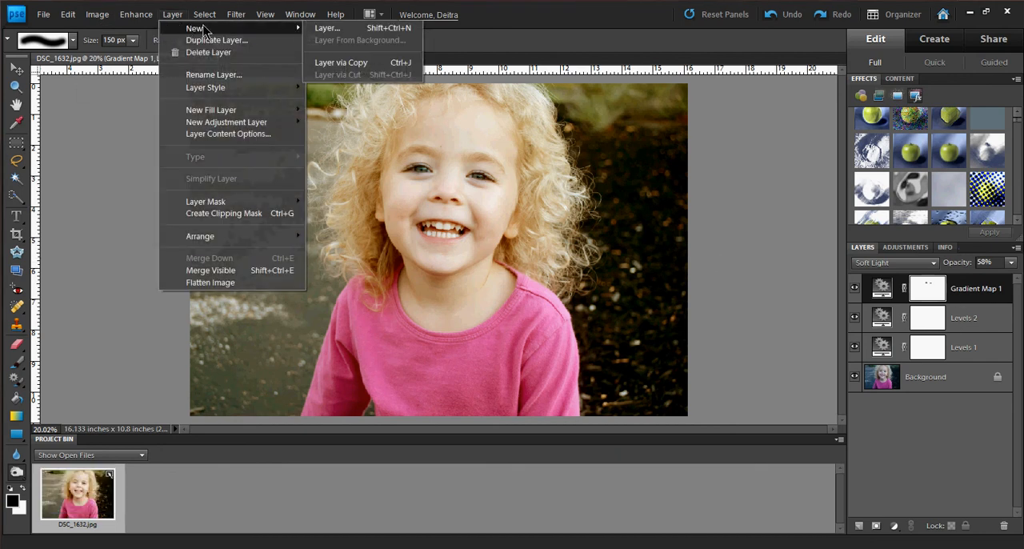
left_click(326, 28)
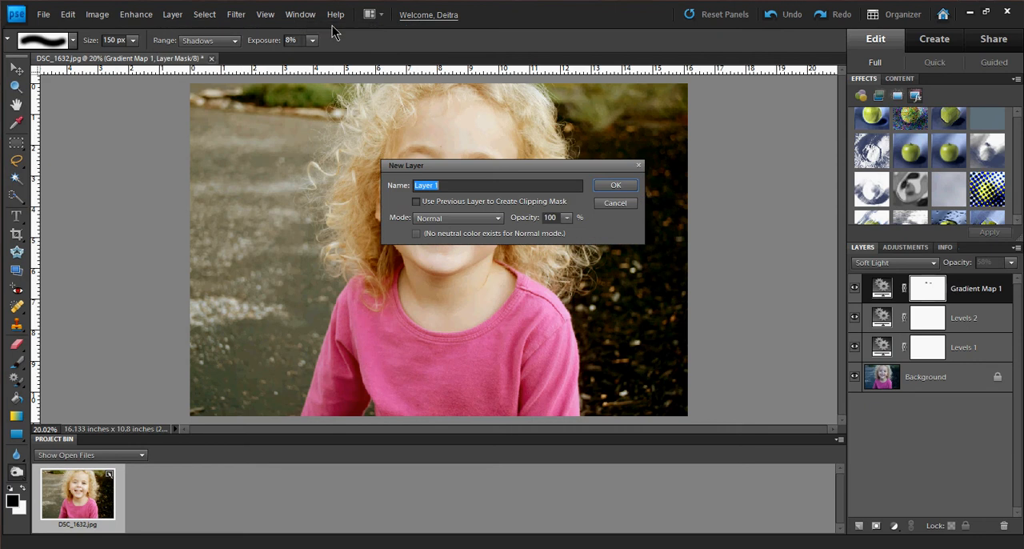
left_click(448, 218)
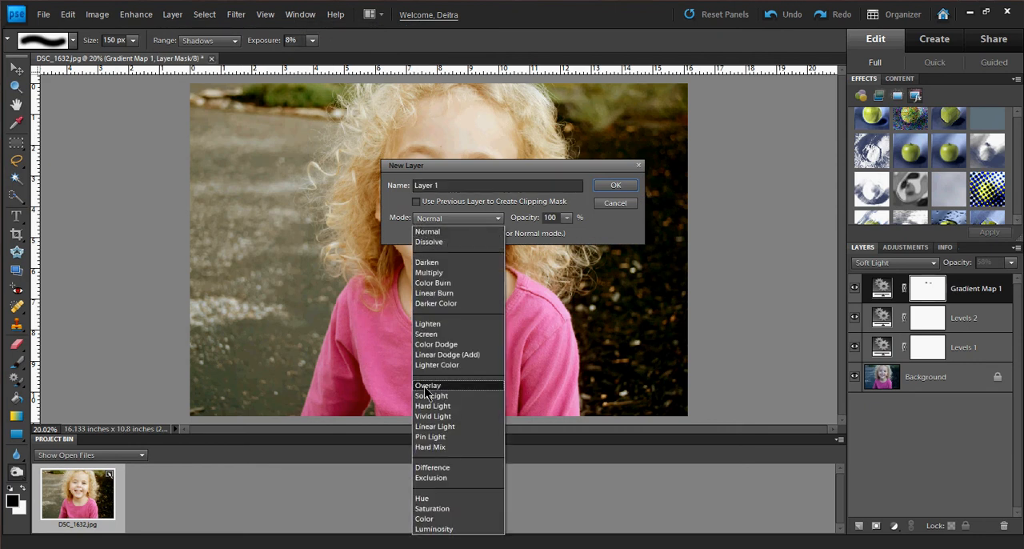
left_click(426, 385)
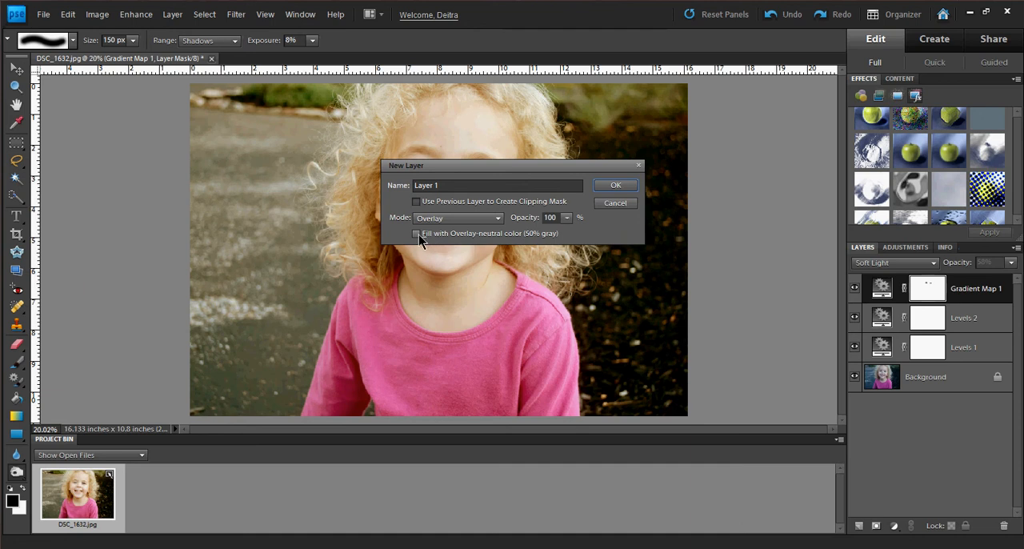
left_click(417, 233)
left_click(614, 187)
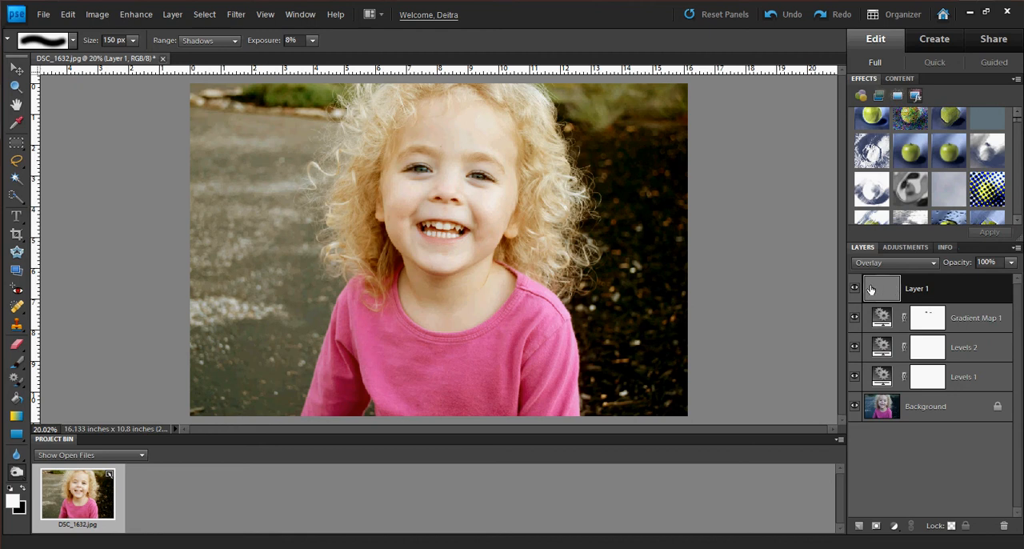
Switch to a soft black 300 px brush and try a 65% opacity dab on the pavement behind the girl, undoing it.
left_click(24, 490)
left_click(17, 362)
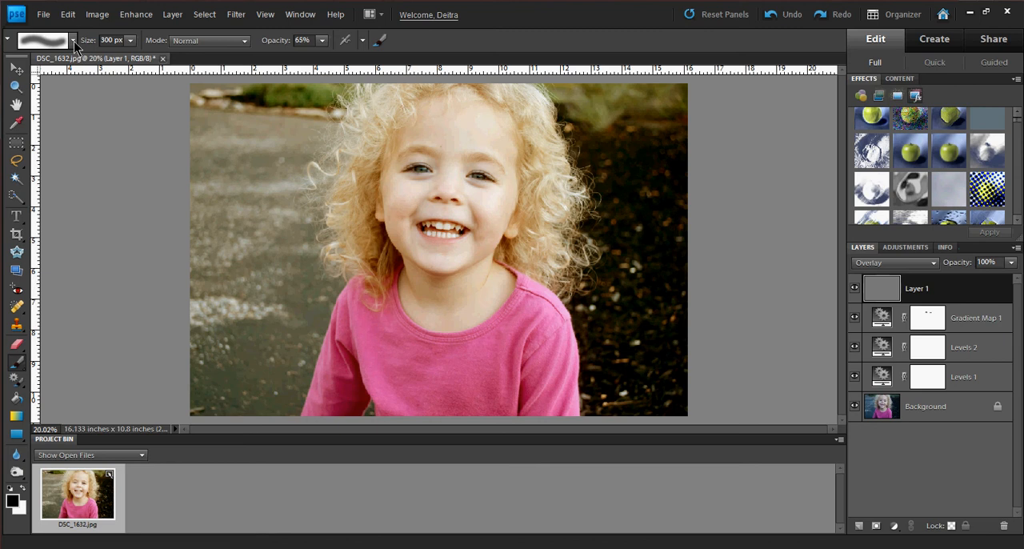
left_click(73, 40)
double_click(125, 139)
left_click(243, 140)
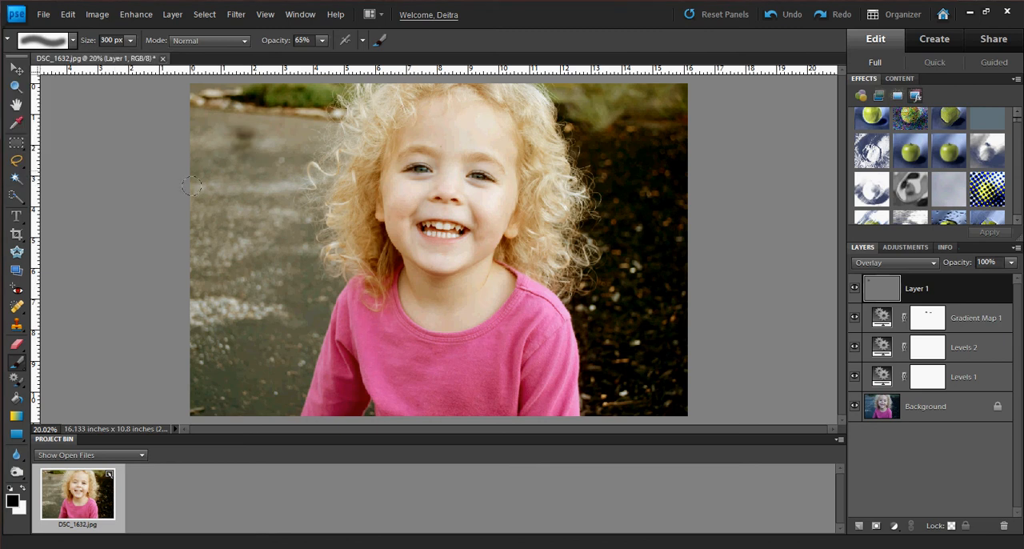
left_click(67, 15)
left_click(72, 29)
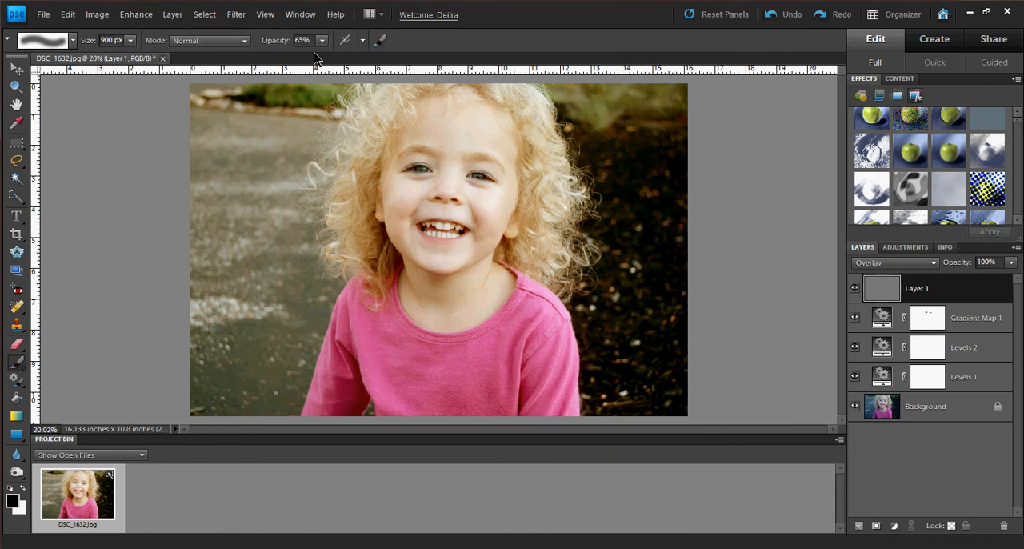
Darken the background on both sides of the girl on the gray Overlay layer with a 900 px black brush at 25% opacity.
left_click(321, 40)
left_click_drag(293, 55, 293, 55)
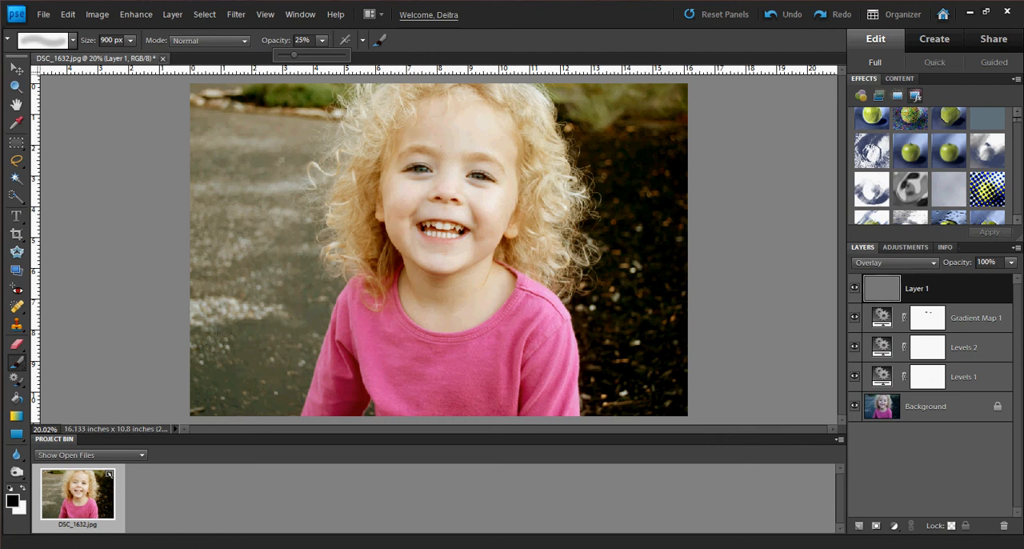
mouse_move(214, 343)
left_mouse_down()
mouse_move(257, 139)
mouse_move(249, 270)
mouse_move(238, 288)
mouse_move(240, 40)
mouse_move(270, 102)
mouse_move(277, 64)
mouse_move(202, 86)
mouse_move(194, 214)
mouse_move(182, 104)
mouse_move(210, 331)
mouse_move(184, 305)
left_mouse_up()
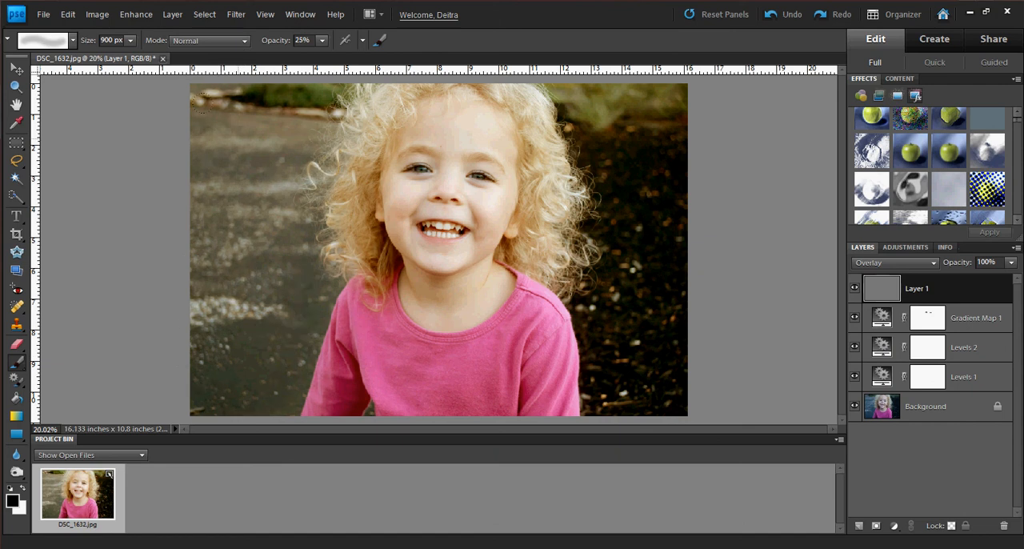
left_click_drag(287, 26, 275, 336)
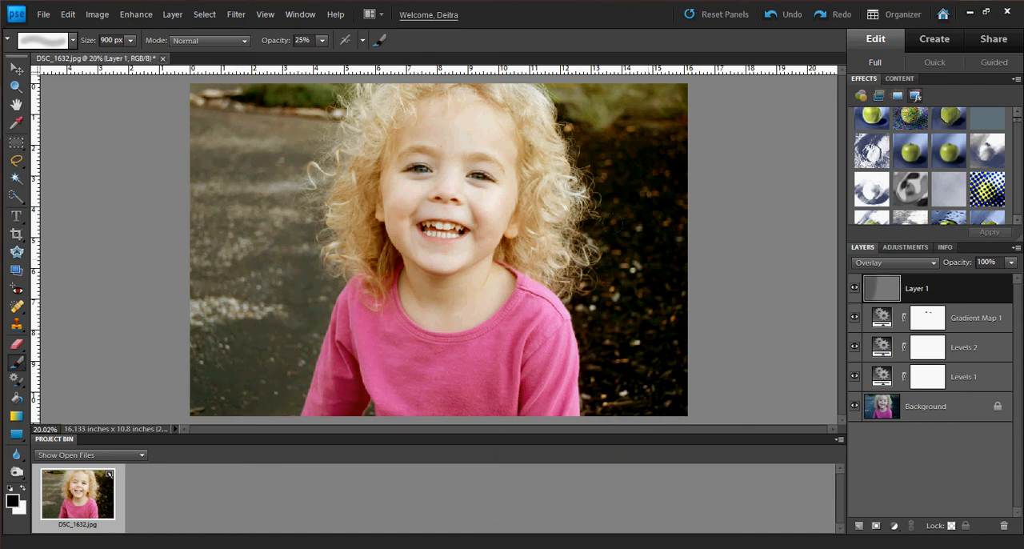
left_click_drag(639, 216, 630, 350)
left_click_drag(655, 48, 552, 41)
mouse_move(620, 84)
left_mouse_down()
mouse_move(620, 367)
mouse_move(599, 53)
left_mouse_up()
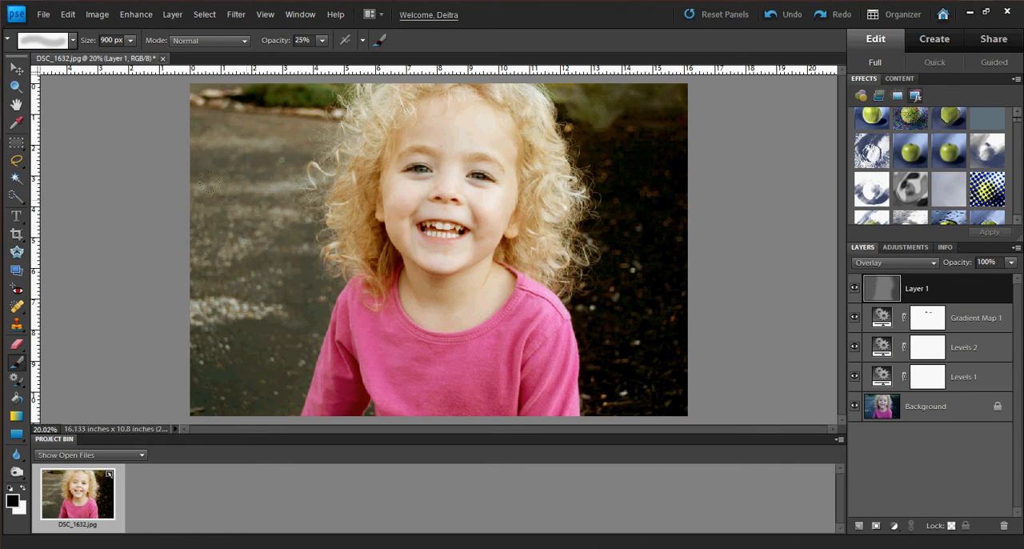
mouse_move(276, 96)
left_mouse_down()
mouse_move(266, 240)
mouse_move(233, 318)
mouse_move(204, 308)
mouse_move(200, 60)
mouse_move(153, 347)
mouse_move(224, 352)
mouse_move(288, 396)
left_mouse_up()
Reduce the brush to 500 px and darken along the girl's sleeve and hair on the photo's left side.
key("bracketleft")
key("bracketleft")
mouse_move(338, 367)
left_mouse_down()
mouse_move(356, 313)
mouse_move(392, 341)
mouse_move(475, 315)
mouse_move(516, 287)
mouse_move(553, 363)
mouse_move(513, 353)
mouse_move(419, 375)
mouse_move(363, 371)
left_mouse_up()
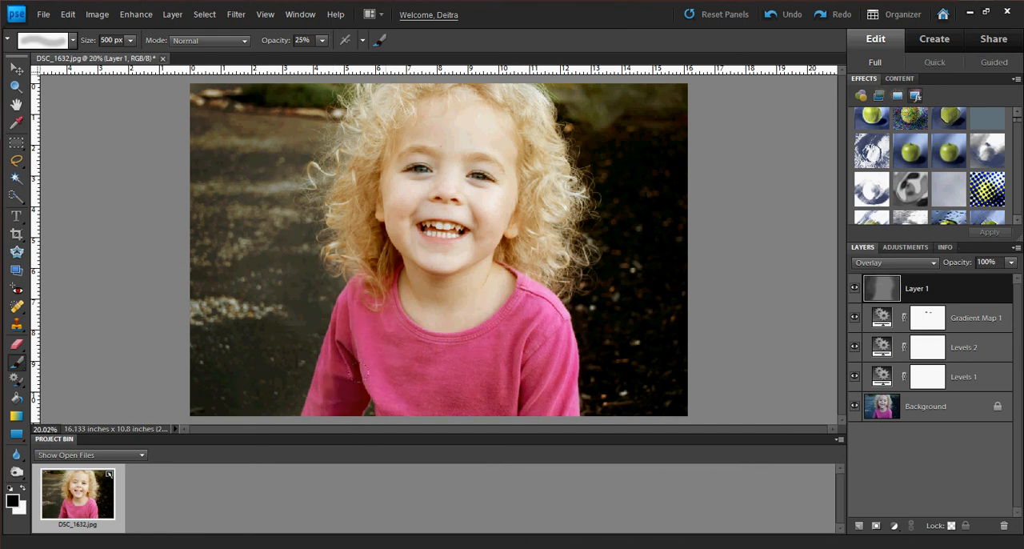
mouse_move(355, 290)
left_mouse_down()
mouse_move(502, 318)
mouse_move(517, 289)
mouse_move(530, 309)
mouse_move(537, 389)
mouse_move(505, 272)
mouse_move(517, 232)
mouse_move(530, 225)
mouse_move(518, 115)
mouse_move(429, 81)
mouse_move(364, 96)
left_mouse_up()
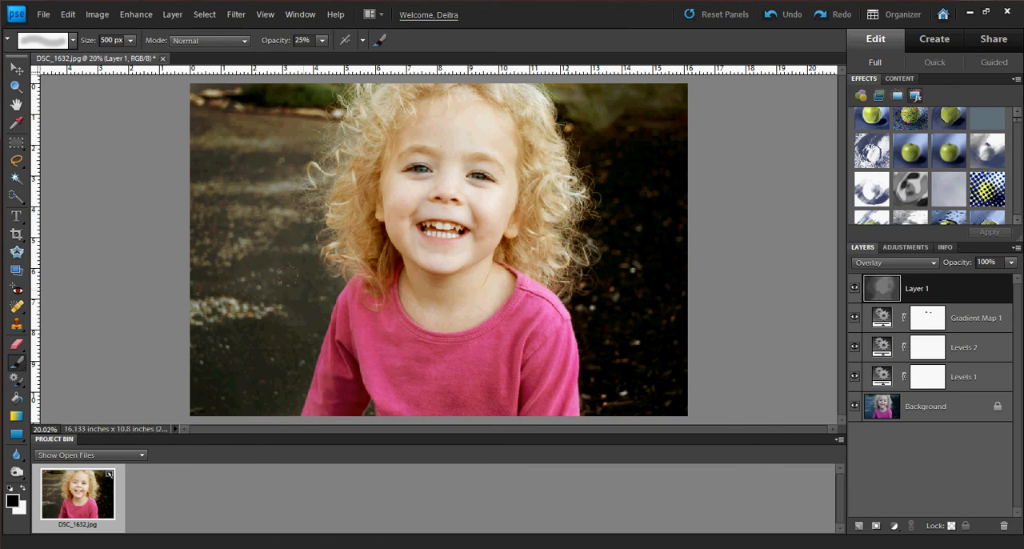
Switch to a white 600 px brush at 9% opacity and lighten the girl's pink shirt on the gray Overlay layer.
left_click(22, 489)
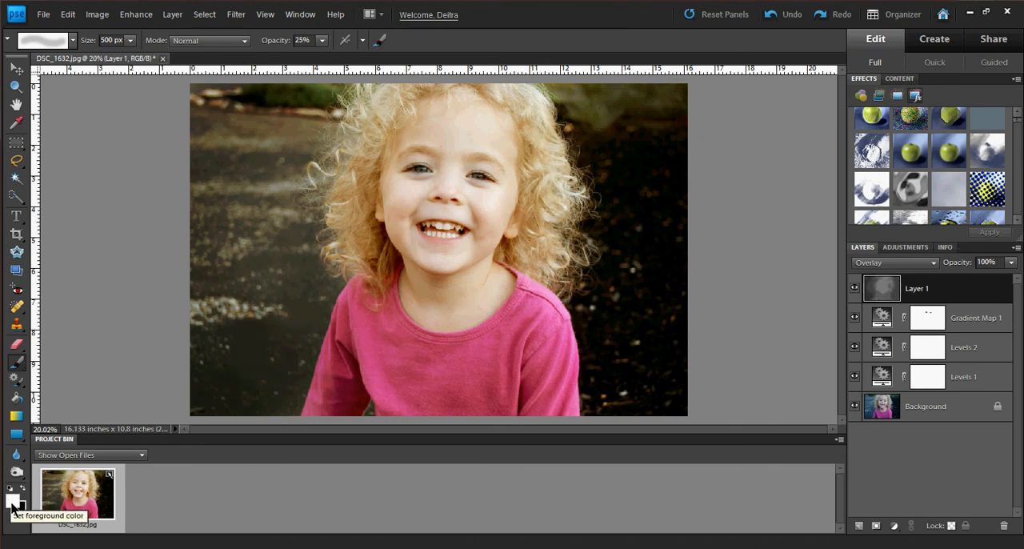
left_click(321, 40)
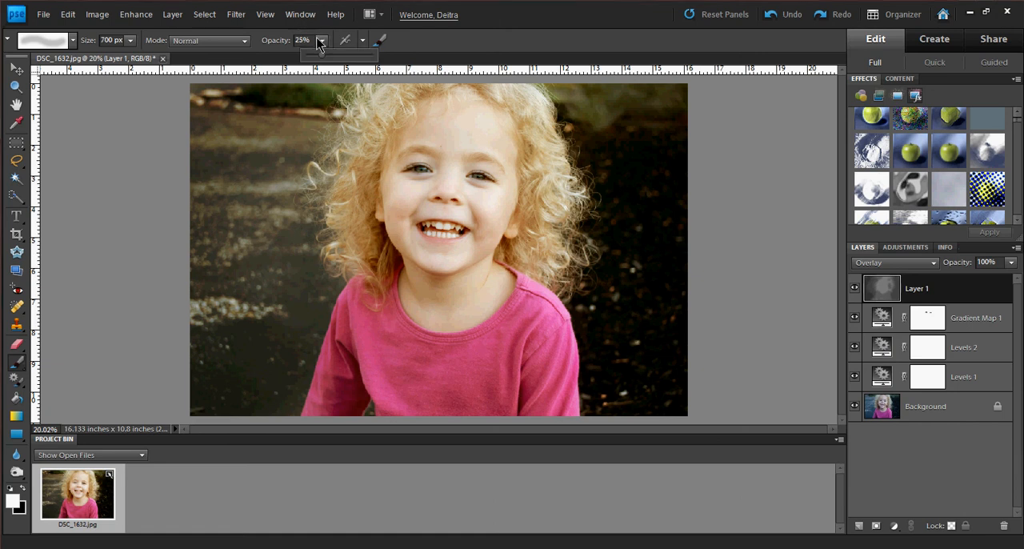
left_click_drag(313, 57, 312, 56)
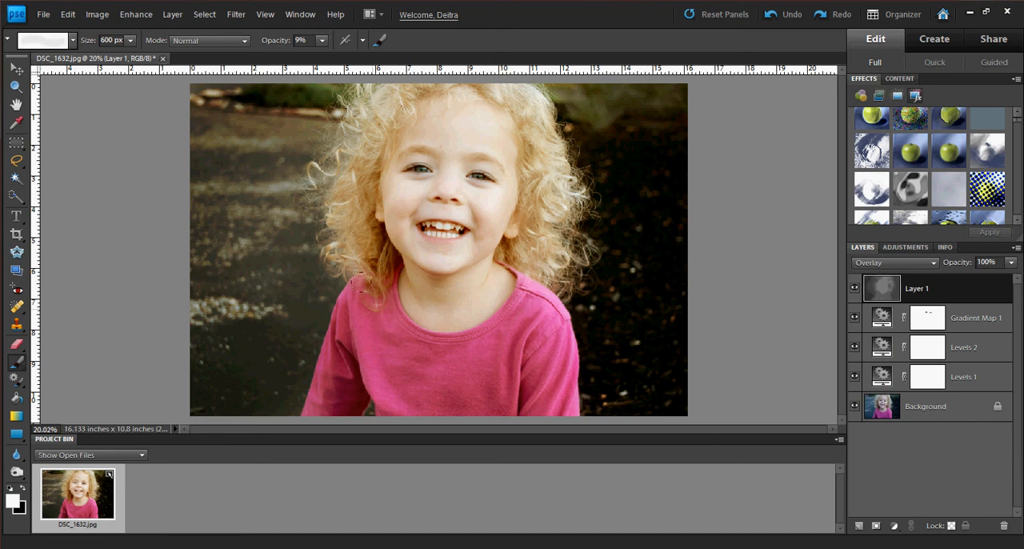
left_click_drag(327, 363, 341, 356)
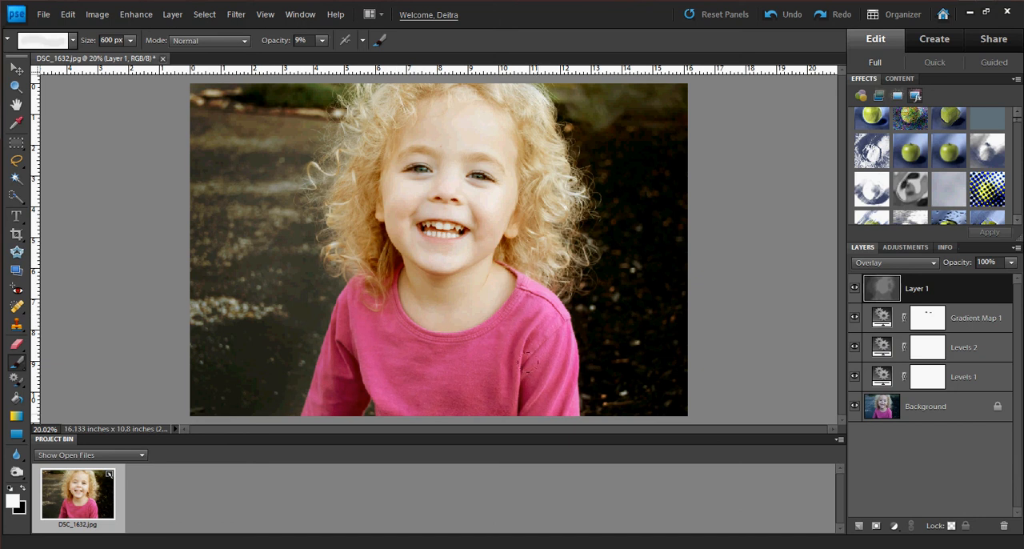
left_click_drag(512, 390, 378, 324)
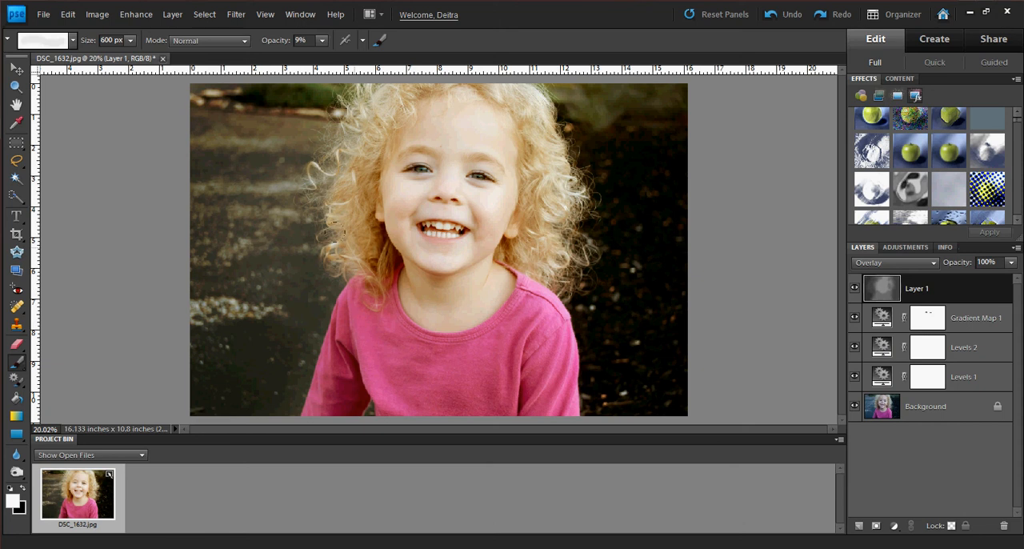
Lighten the girl's curls and face with the white 9% brush, and reduce the brush size to 400 px.
mouse_move(335, 232)
left_mouse_down()
mouse_move(354, 159)
mouse_move(372, 239)
left_mouse_up()
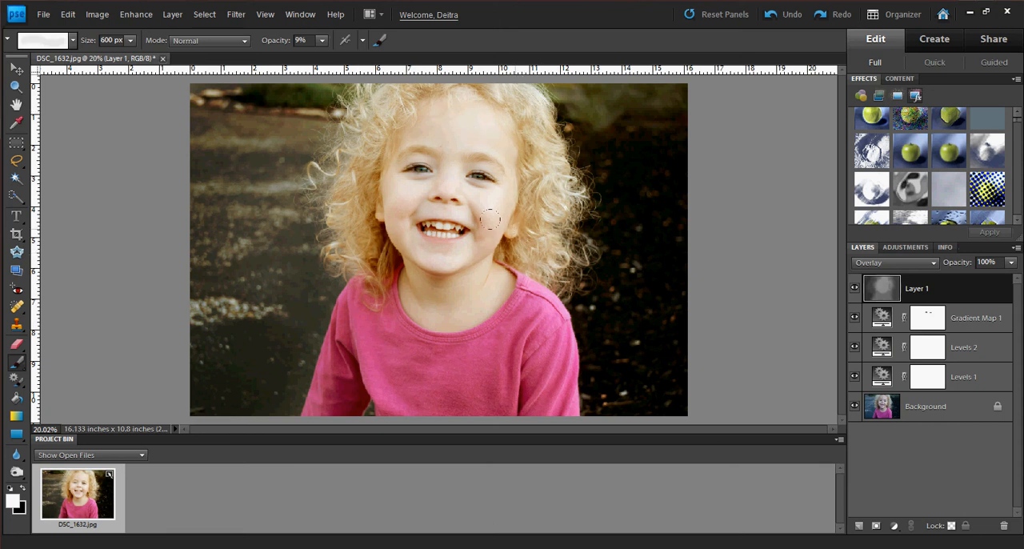
mouse_move(491, 221)
left_mouse_down()
mouse_move(399, 276)
mouse_move(422, 286)
left_mouse_up()
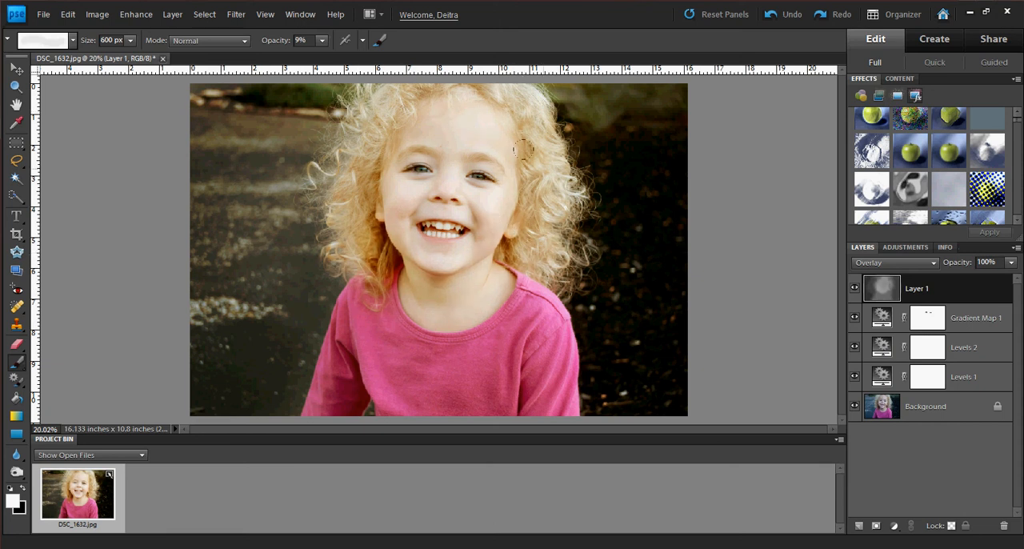
key("bracketleft")
key("bracketleft")
key("bracketleft")
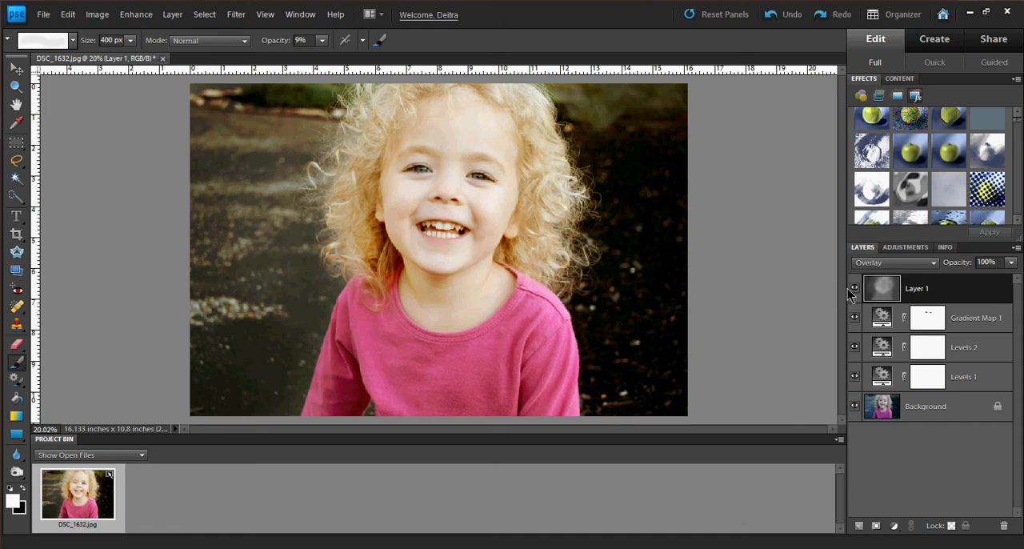
Lower Layer 1's opacity to 74% and compare the edited photo with the original Background shown alone, restoring all layers.
left_click(1011, 262)
left_click_drag(965, 282, 954, 280)
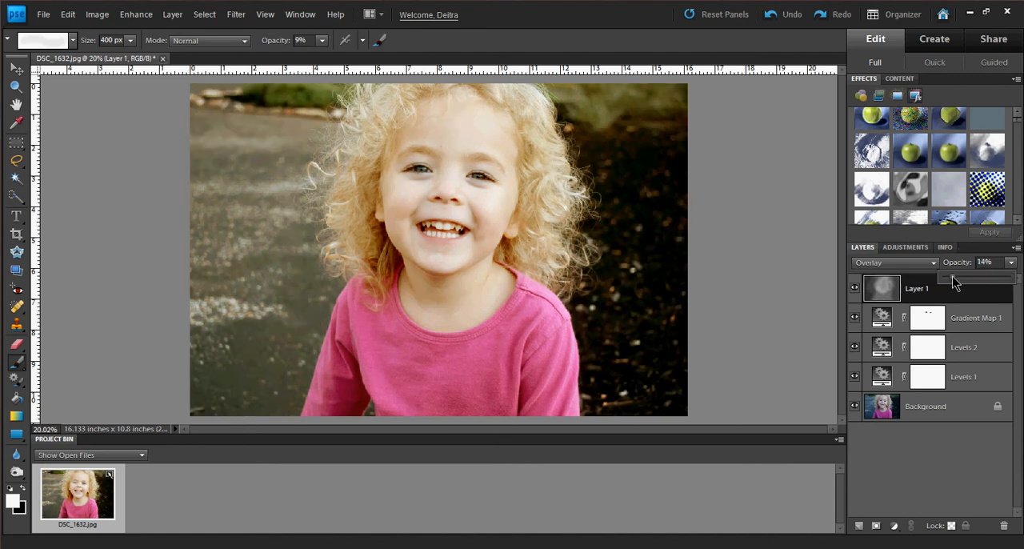
left_click(997, 278)
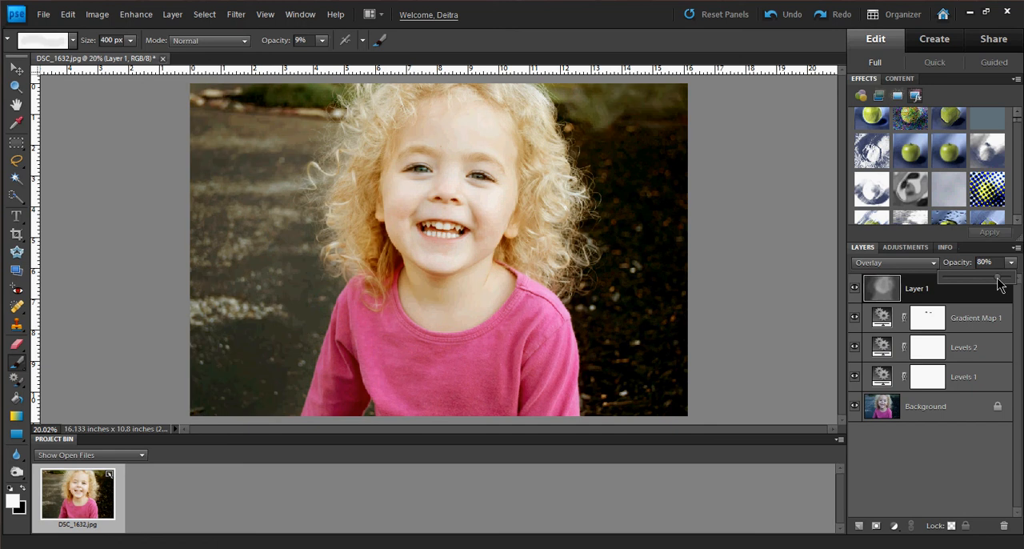
left_click_drag(996, 277, 994, 280)
left_click(854, 408, "alt")
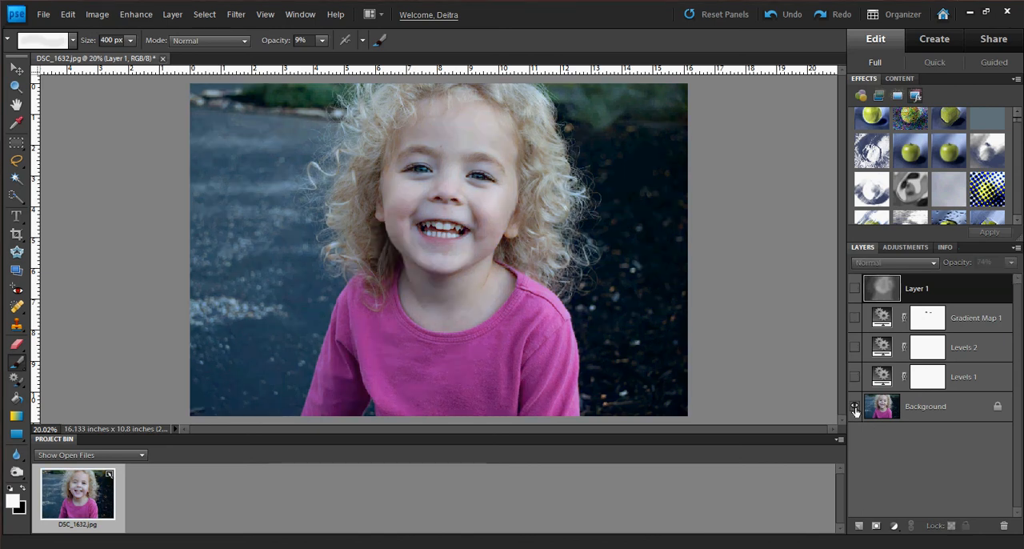
left_click(854, 408, "alt")
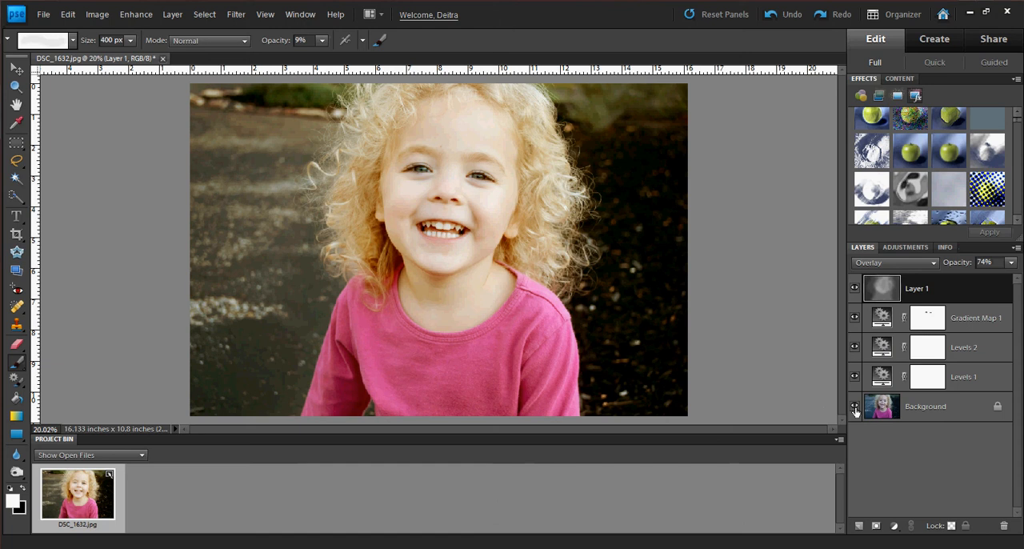